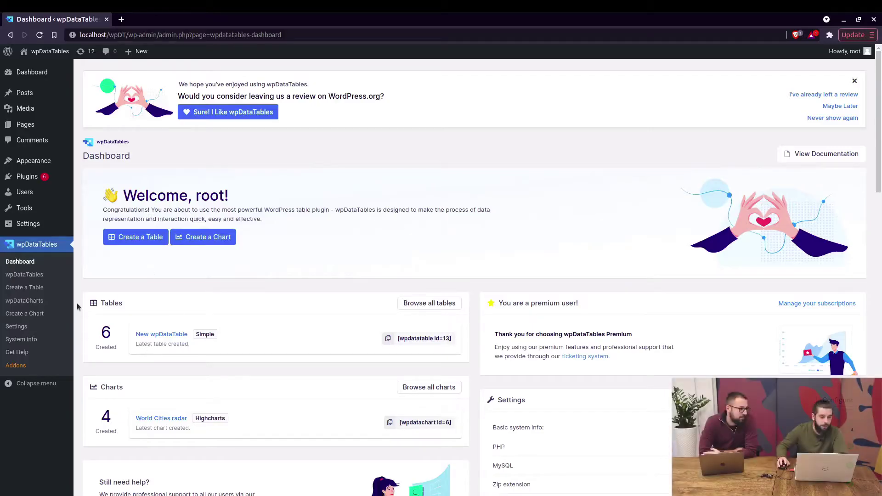
Step: Open the wpDataTables Create a Table wizard showing its six table types
click(29, 287)
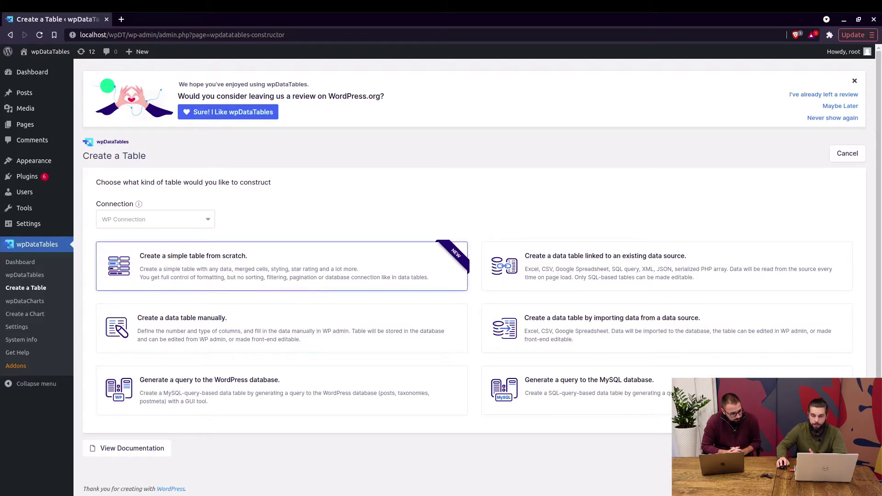
Step: Generate a 5×5 simple table from scratch and merge cells A1 and B1
click(834, 421)
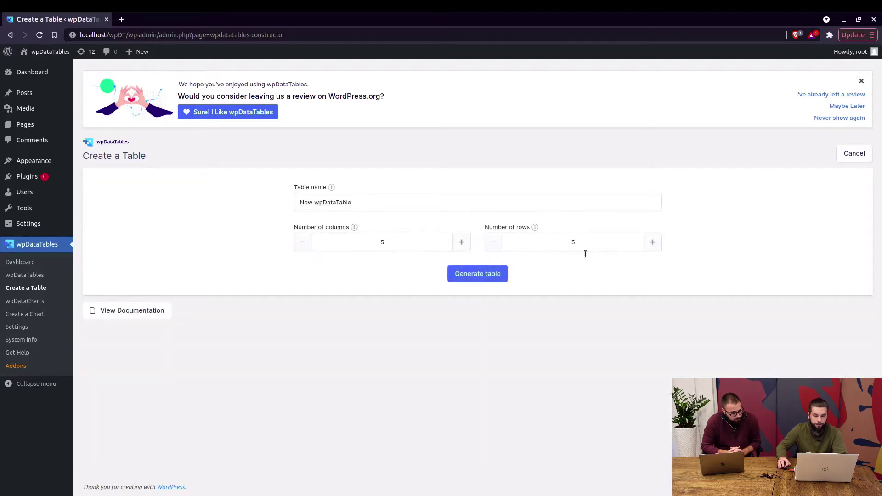
click(477, 274)
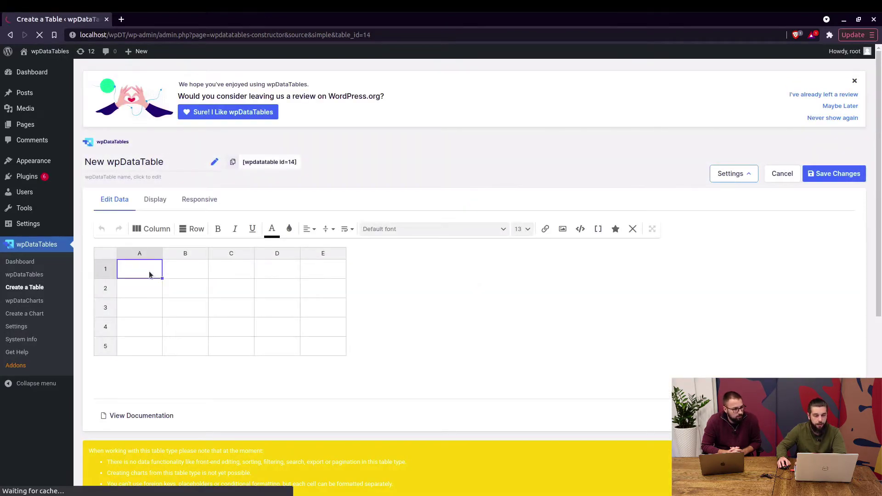
drag(149, 274, 175, 277)
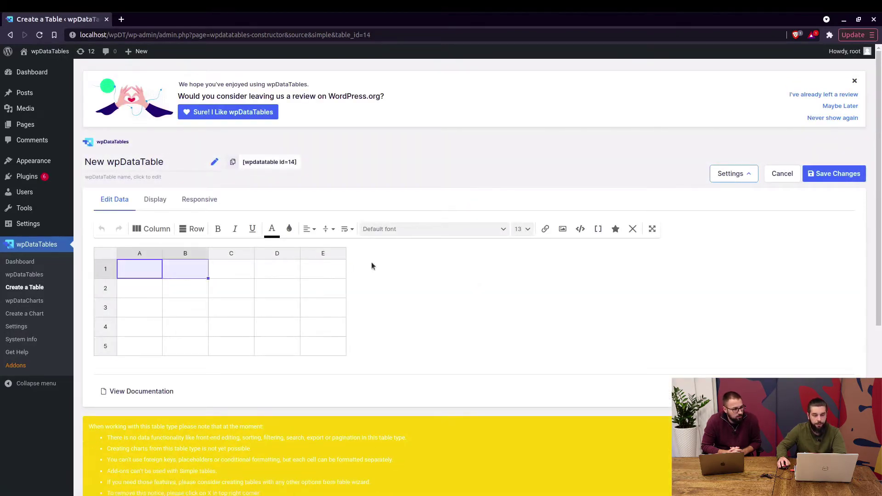
click(652, 229)
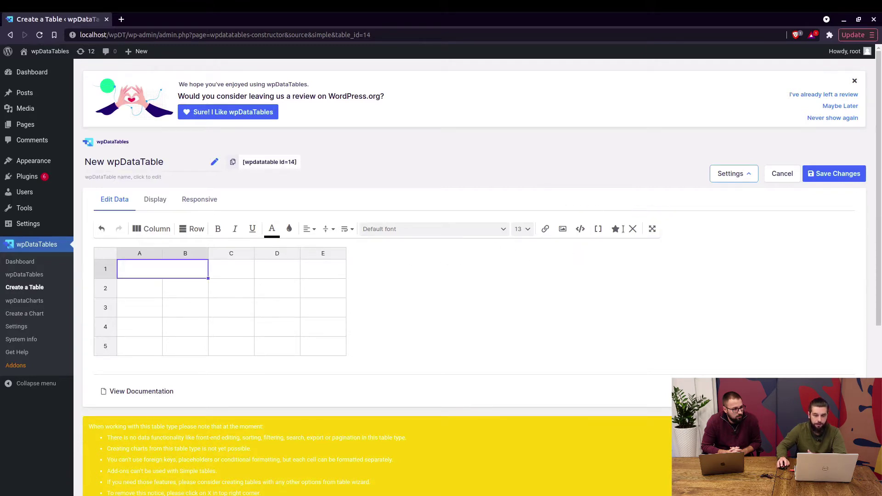
scroll(321, 276, down, 1)
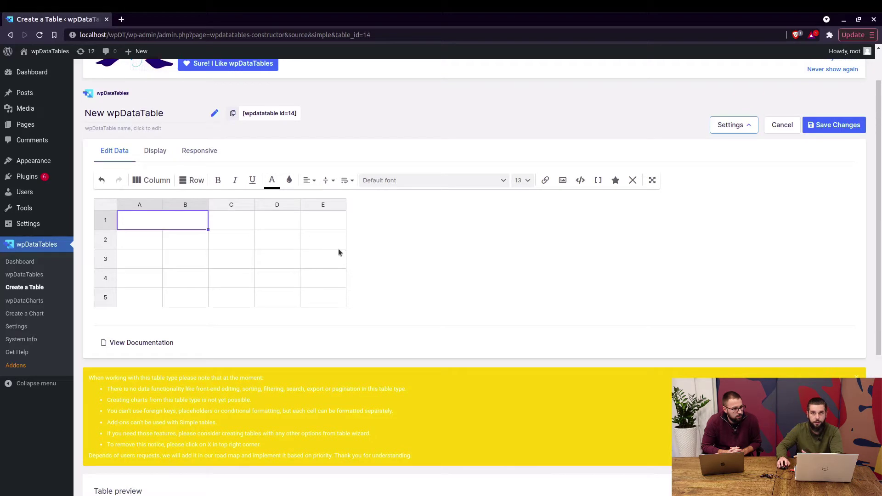
Step: Start a new table linked to an existing data source of type Excel file
click(28, 289)
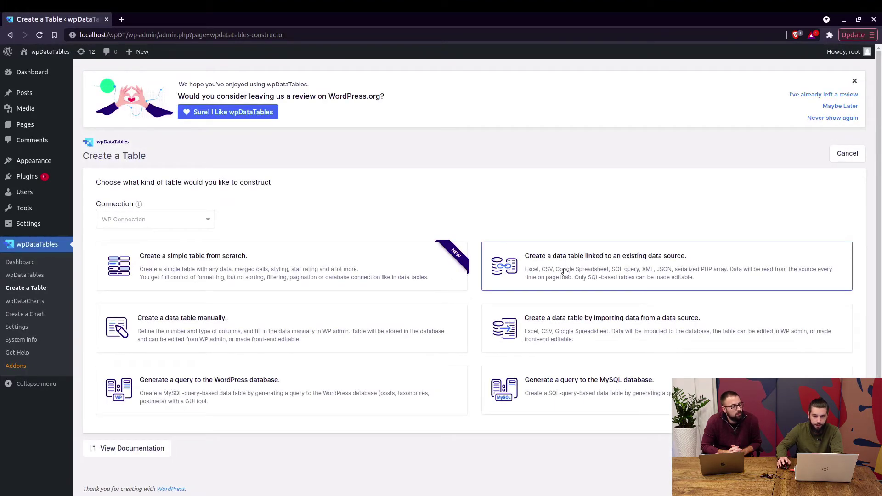
click(566, 272)
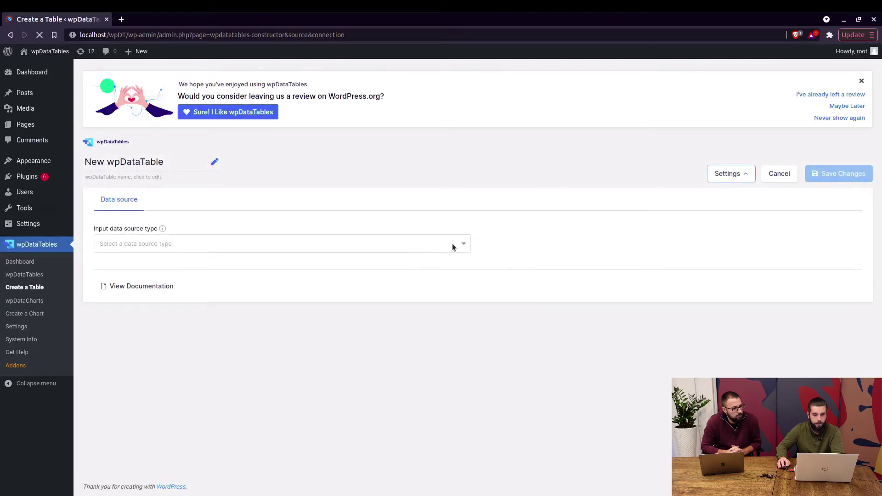
click(464, 247)
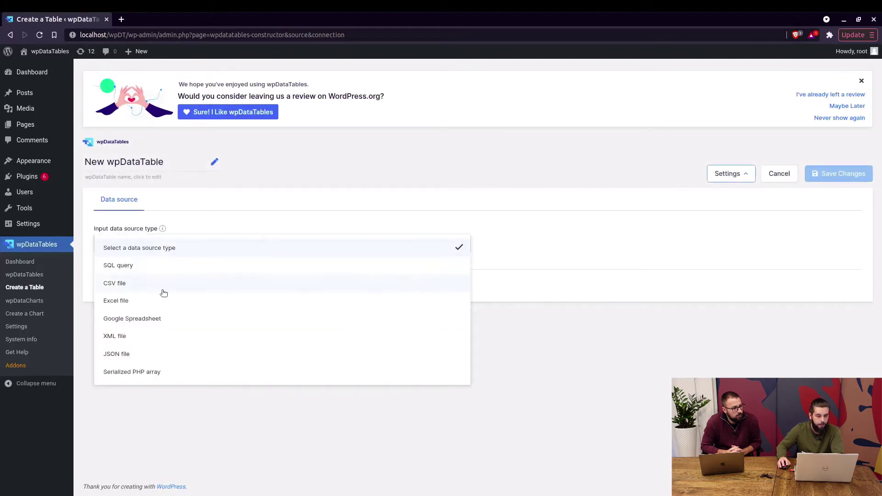
click(131, 302)
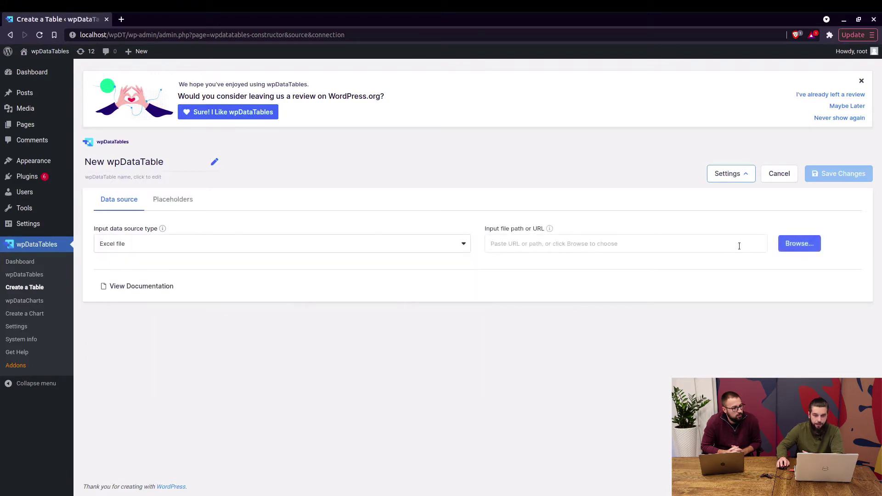
Step: Upload testPie.xlsx from the computer and use it as the source file
click(680, 235)
click(36, 89)
click(449, 255)
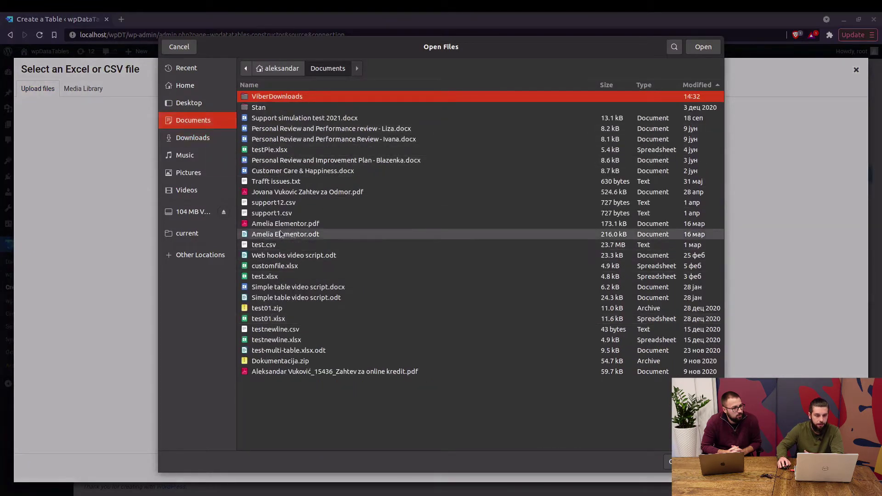
click(268, 277)
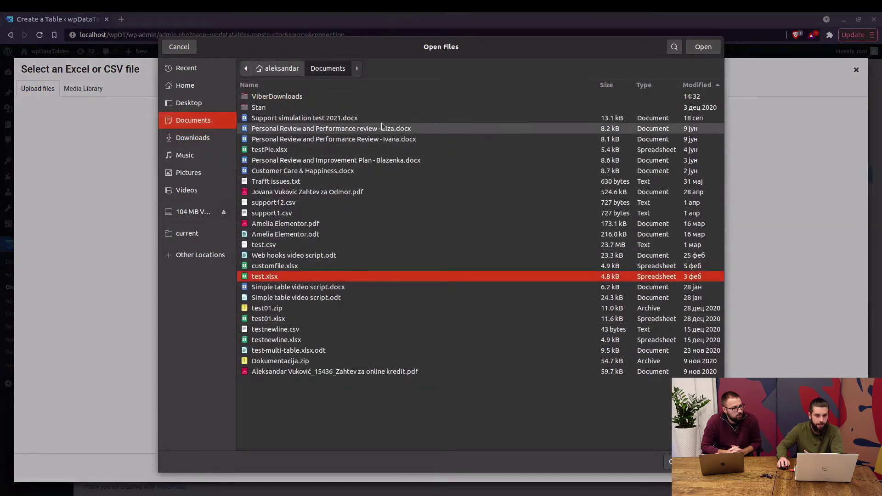
click(506, 150)
click(704, 46)
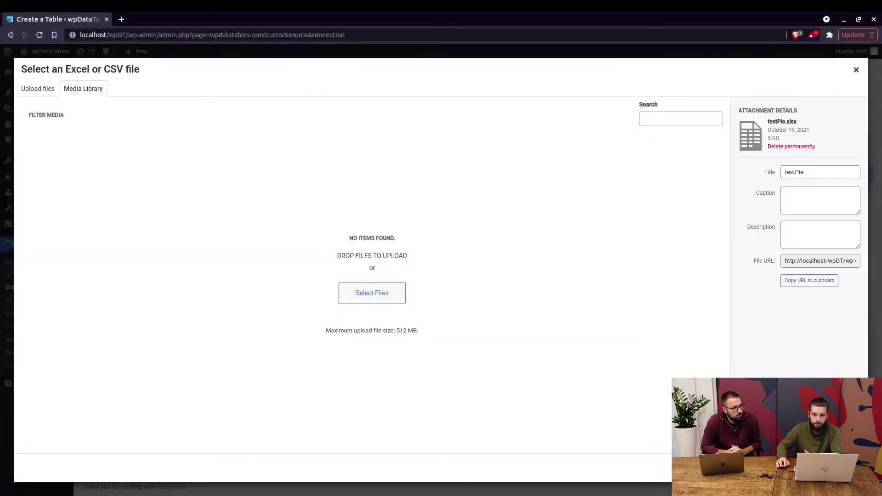
click(828, 469)
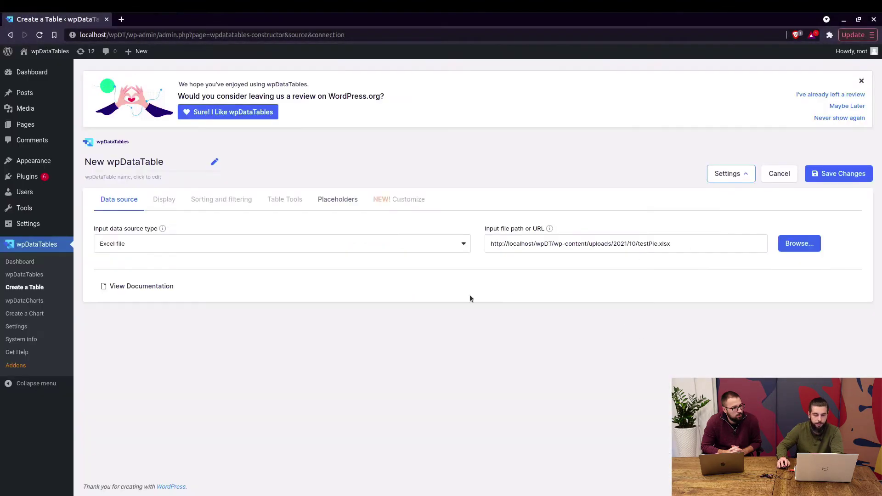
Step: Save the linked table as table 15, highlight its uploads/2021/testPie path, then start another table
click(837, 175)
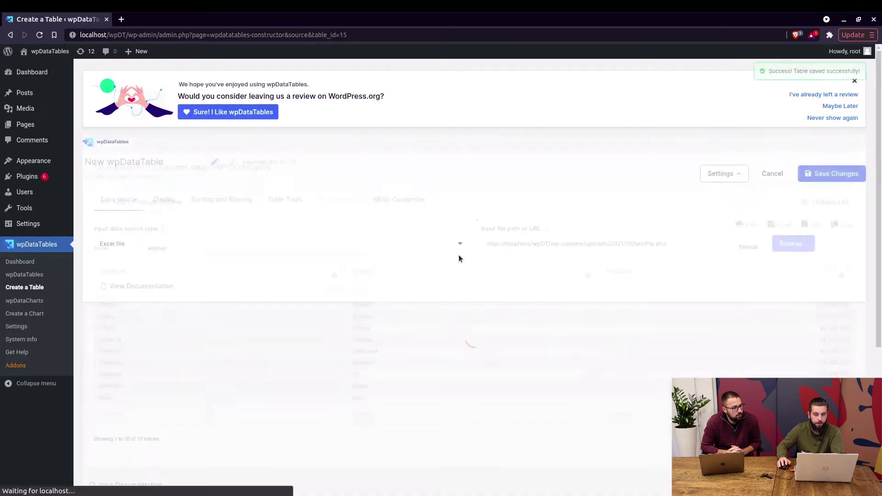
scroll(265, 336, down, 3)
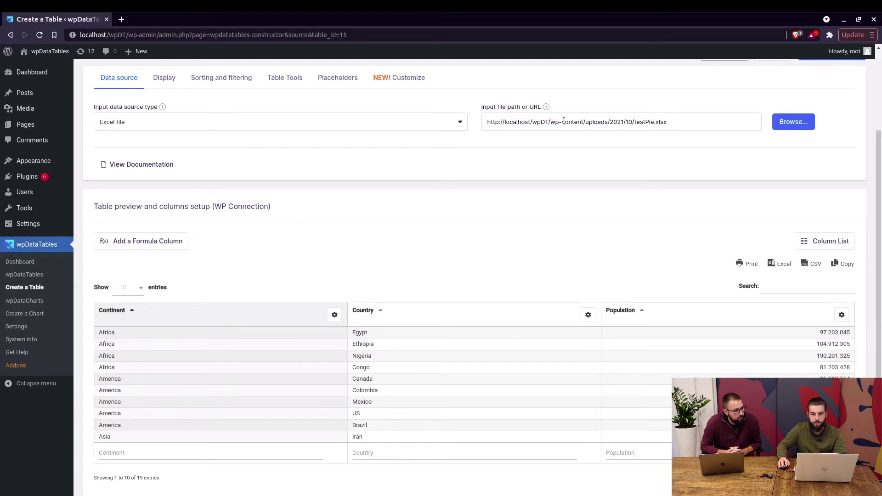
drag(586, 122, 610, 122)
double_click(616, 123)
click(634, 122)
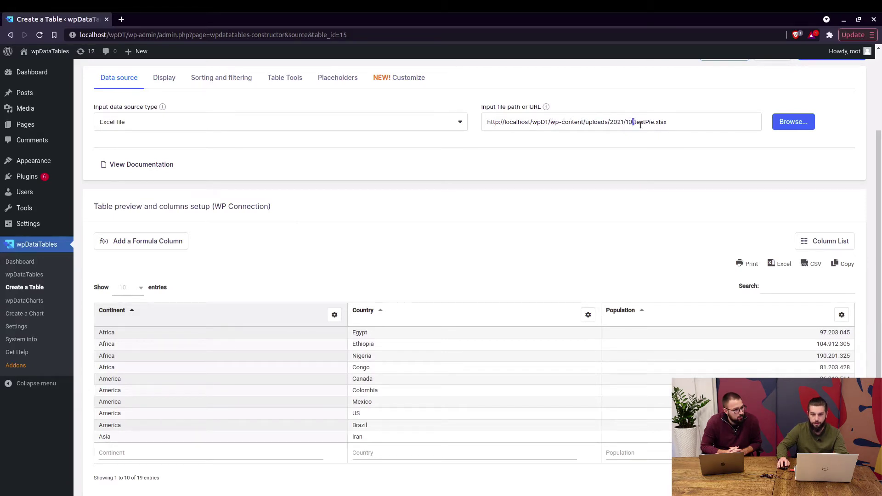
double_click(639, 123)
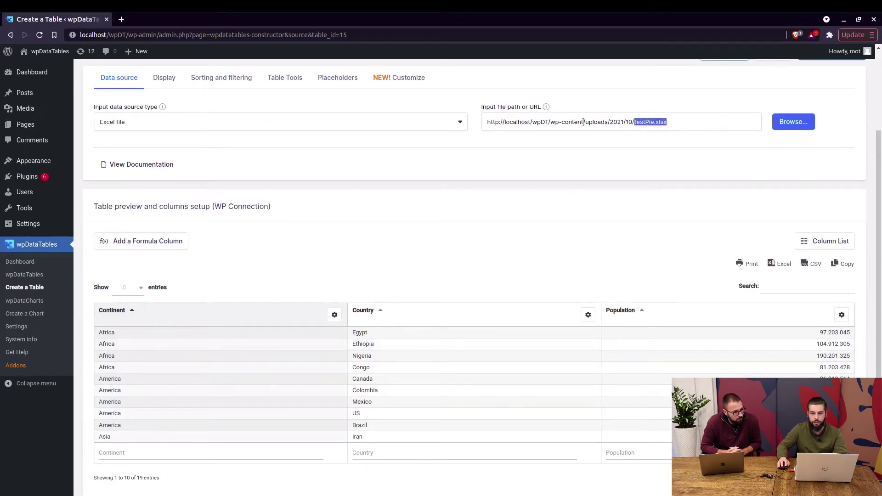
drag(550, 122, 663, 123)
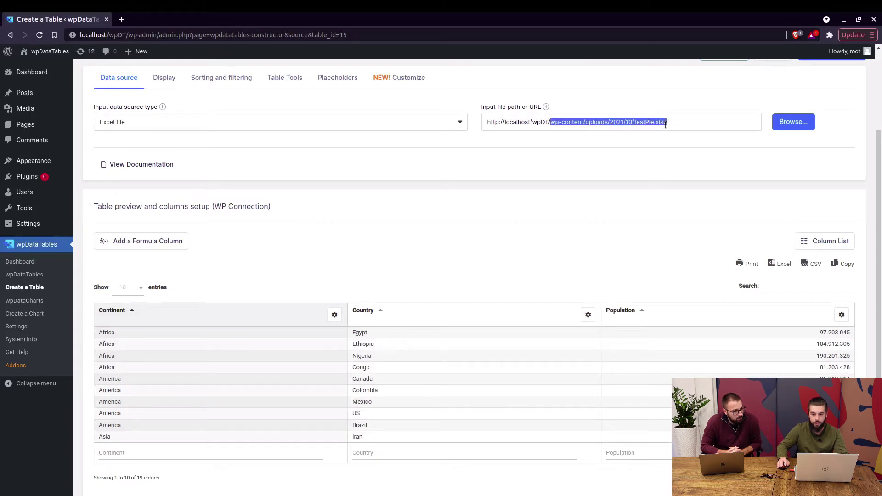
click(502, 257)
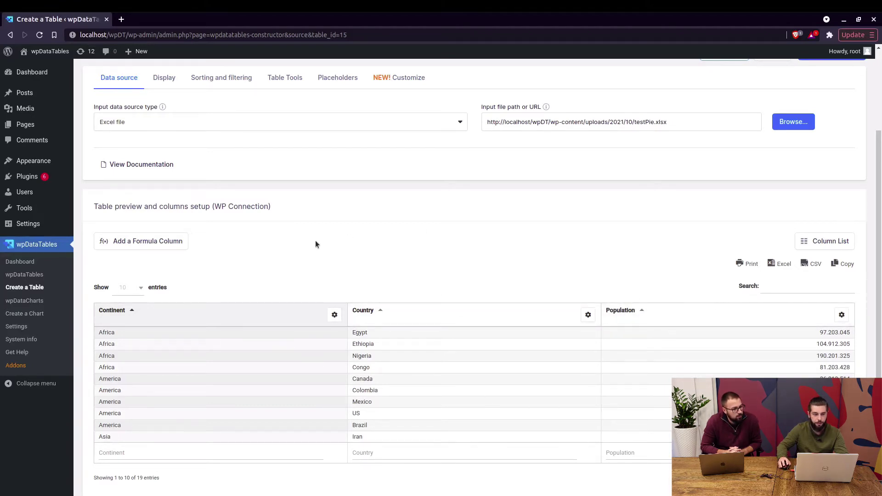
click(36, 288)
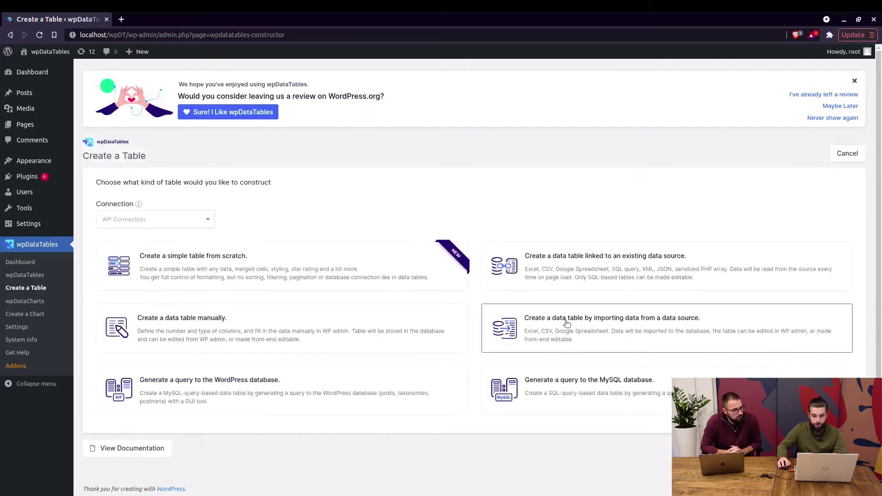
Step: Import testPie.xlsx from the media library and review its Continent, Country and Population column types
click(596, 326)
click(857, 448)
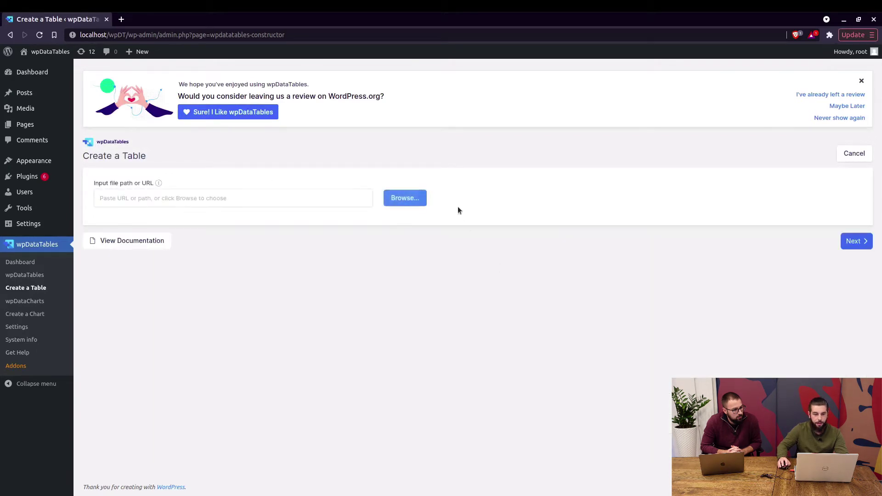
click(411, 202)
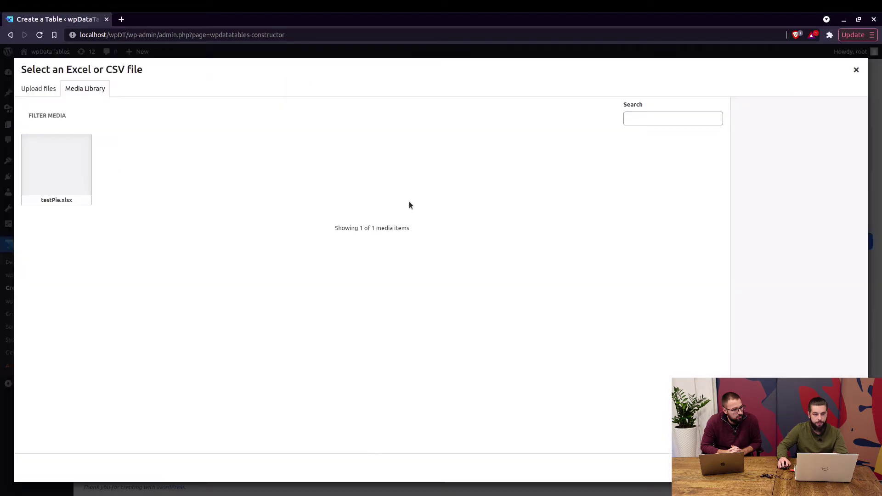
click(64, 165)
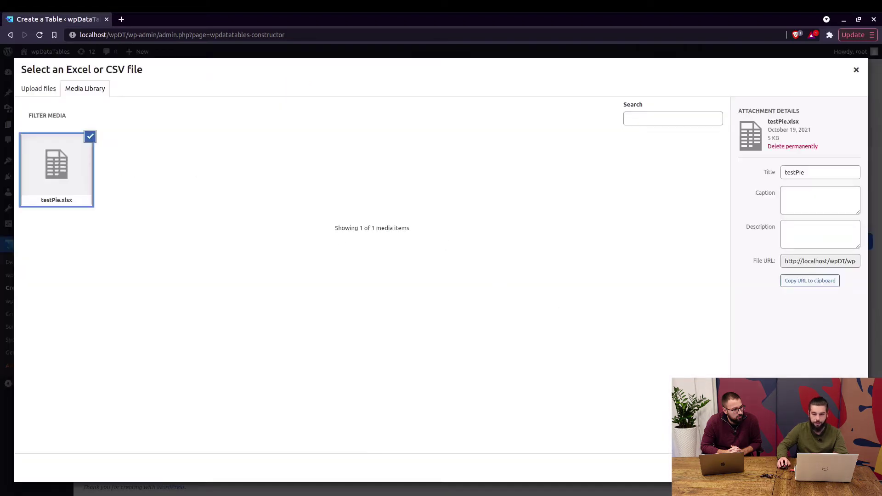
click(841, 468)
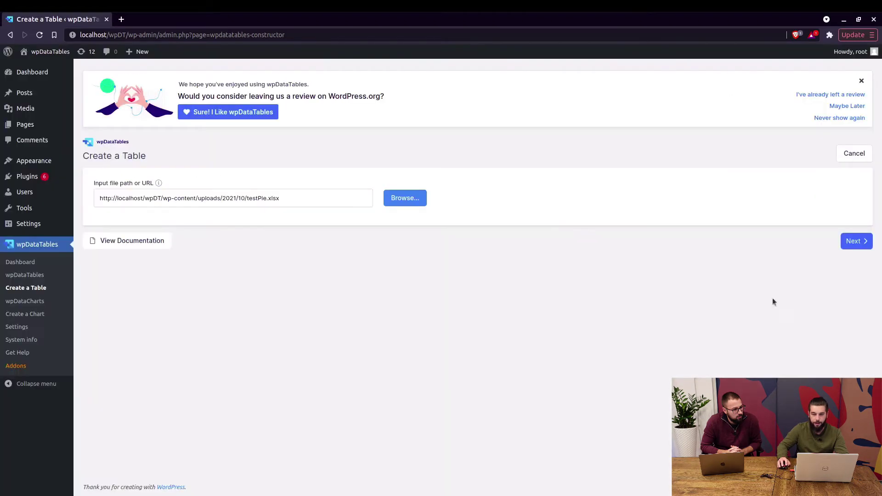
click(857, 243)
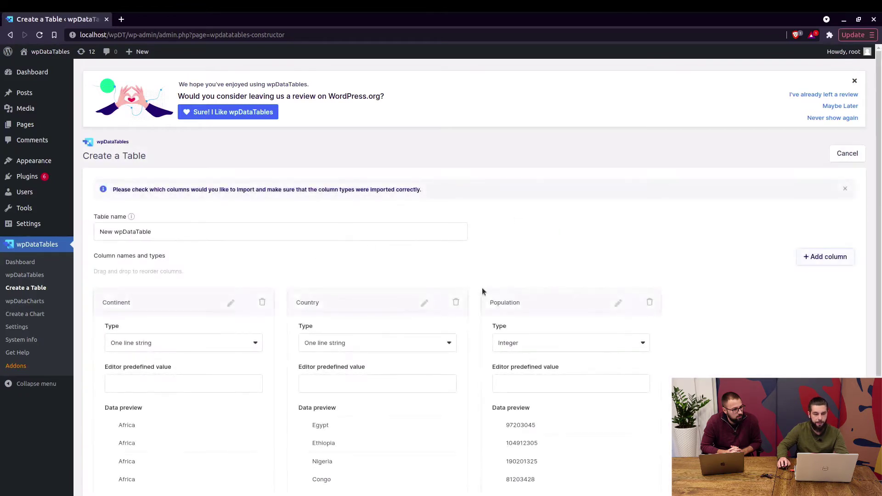
scroll(483, 288, down, 3)
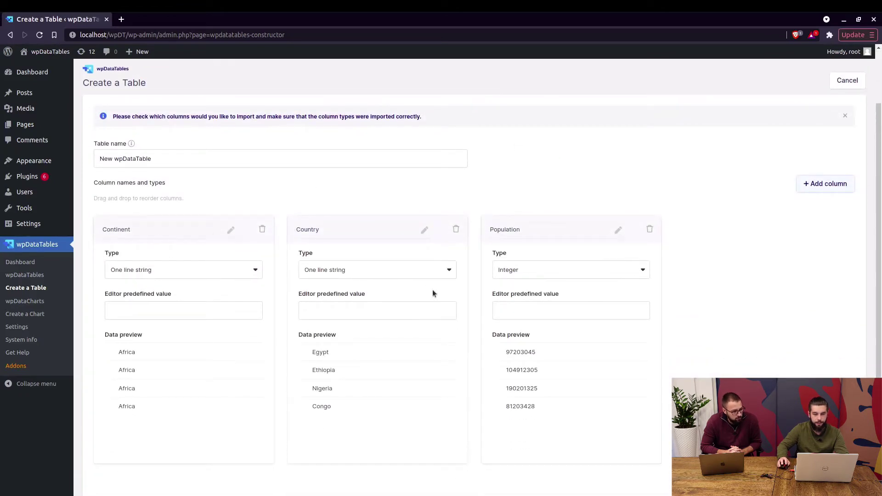
scroll(373, 317, down, 3)
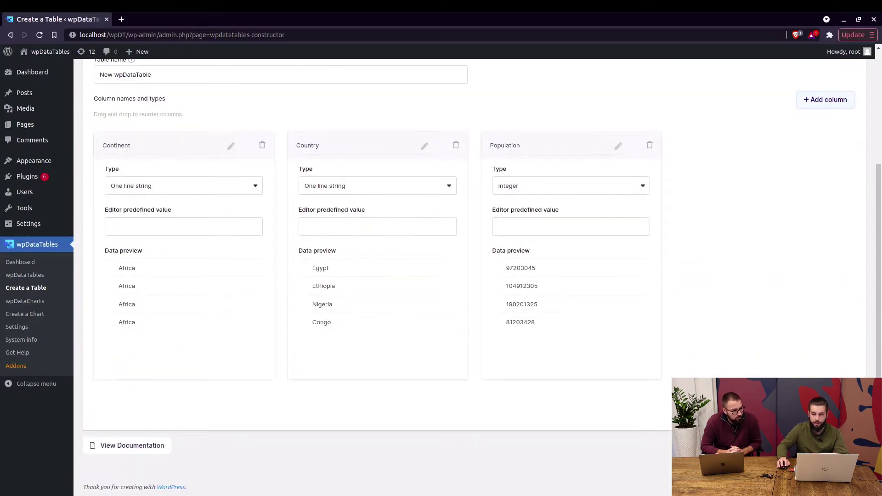
Step: Create table 16 from the imported columns and browse its 19-row preview, selecting the Nigeria row
click(827, 409)
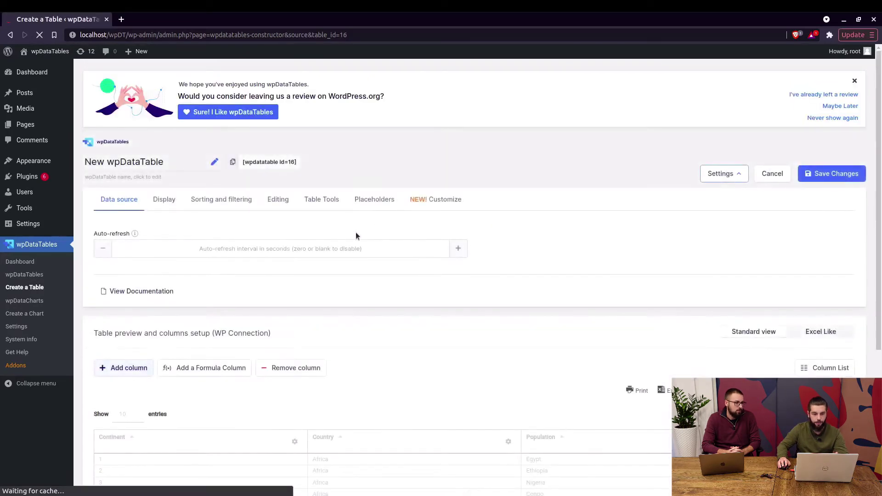
scroll(376, 290, down, 1)
scroll(399, 314, down, 1)
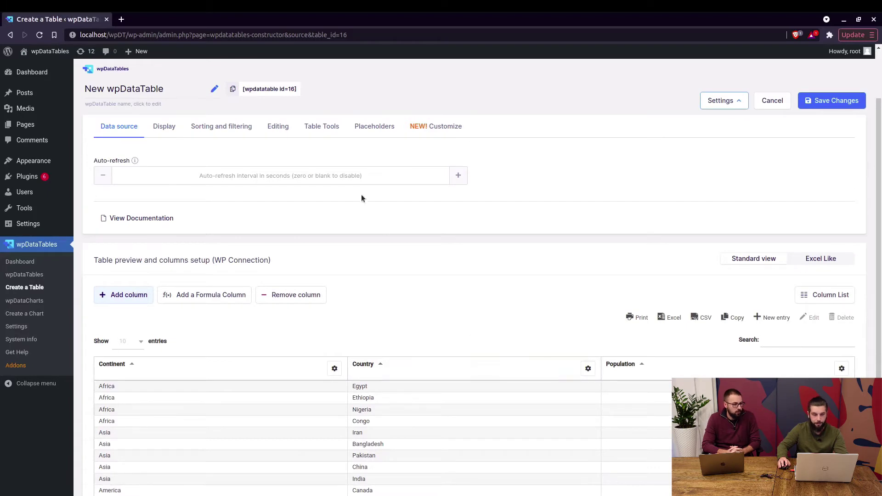
scroll(267, 165, down, 3)
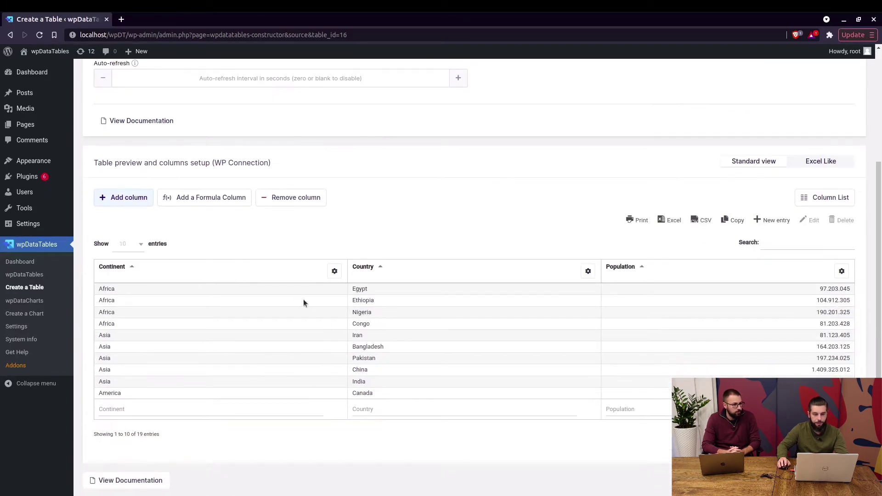
scroll(336, 215, up, 3)
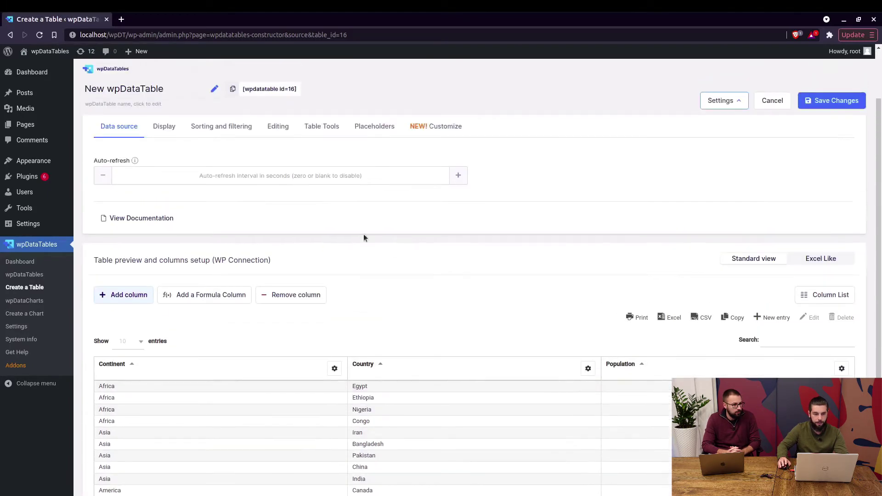
click(504, 410)
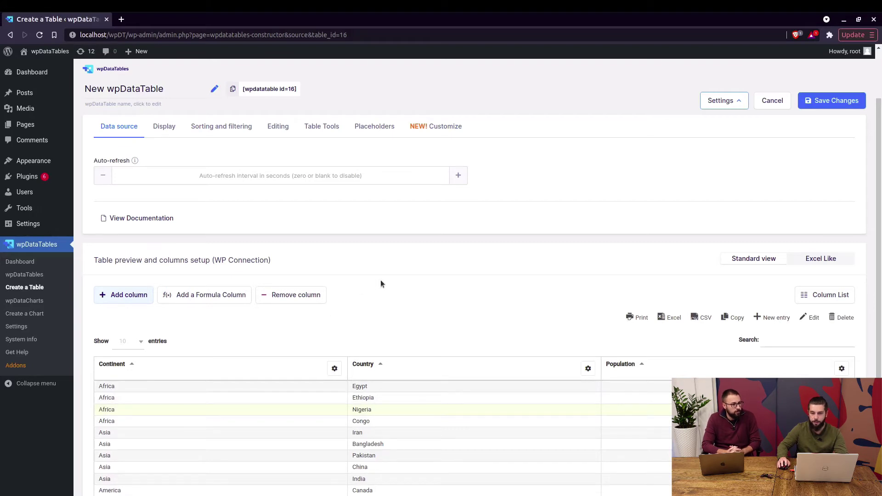
scroll(377, 288, down, 3)
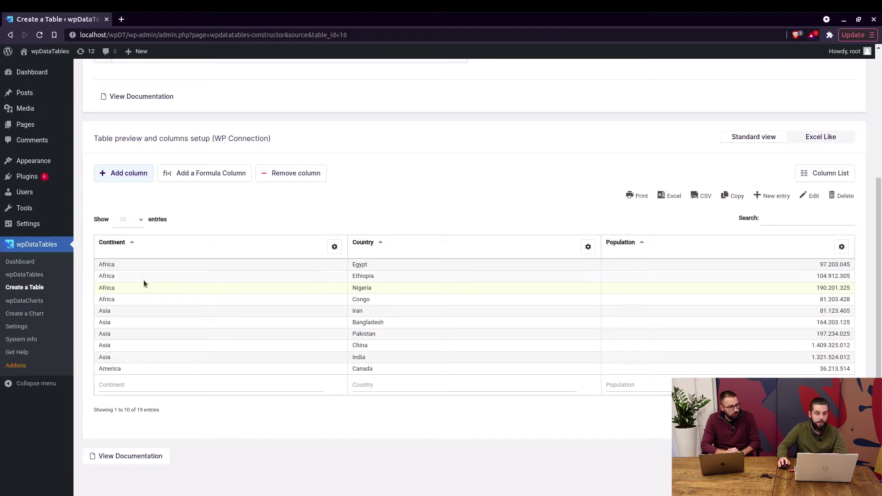
Step: Start a manual table, remove the fourth column and make the third column Integer
click(43, 289)
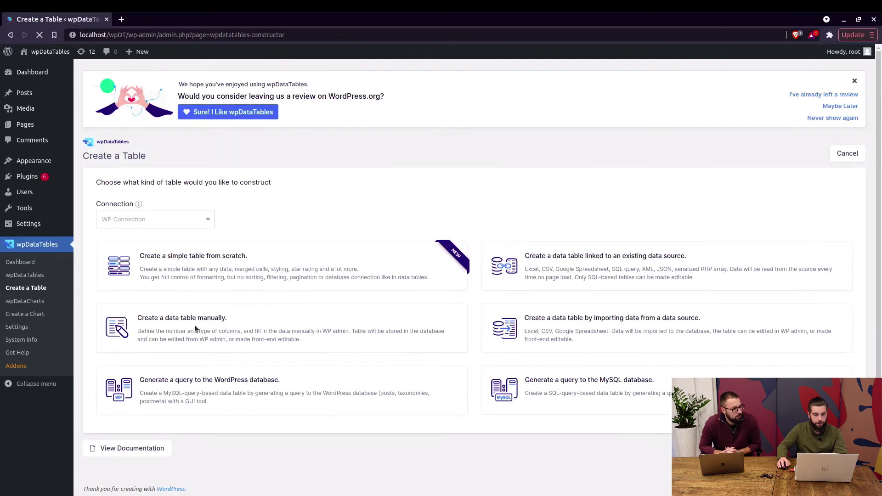
click(239, 330)
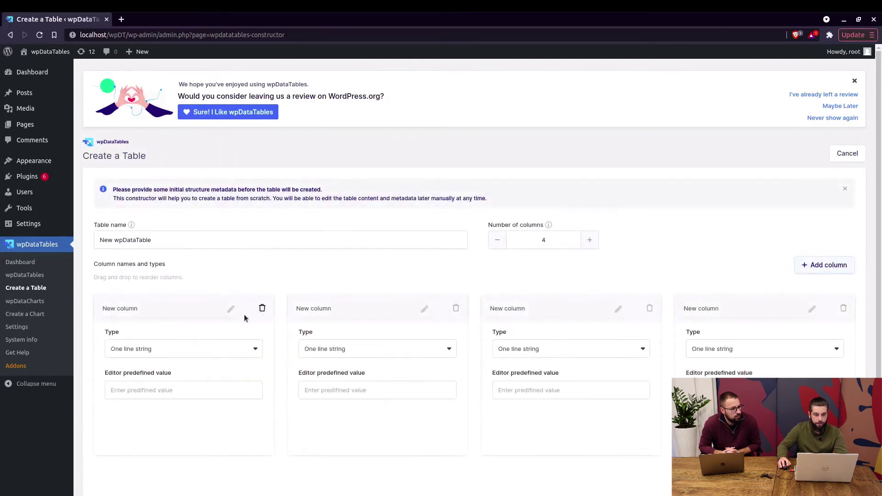
click(840, 311)
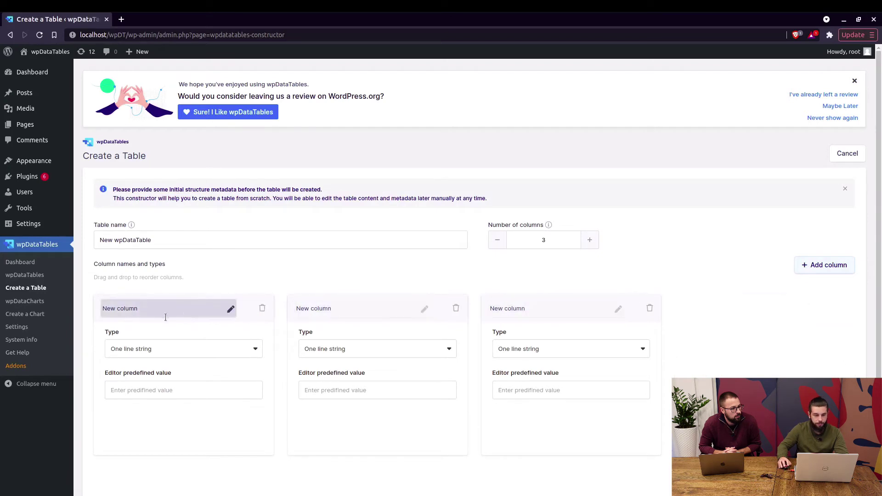
click(174, 350)
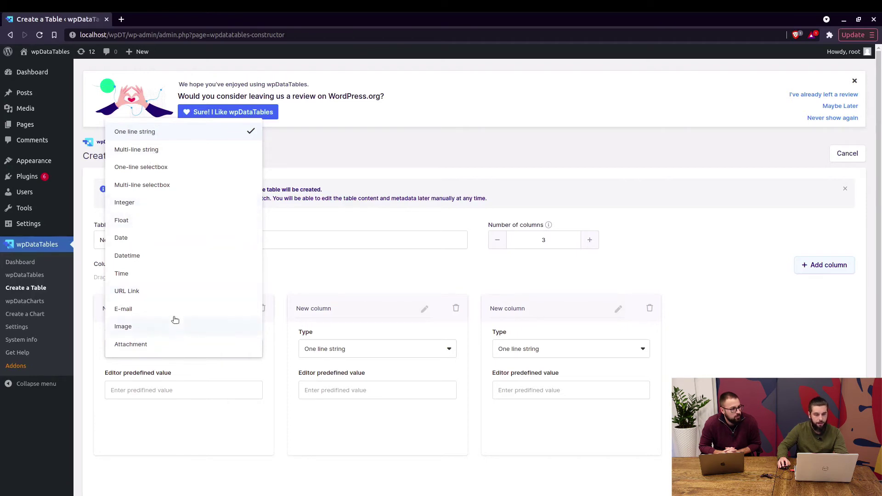
click(349, 278)
scroll(400, 276, down, 2)
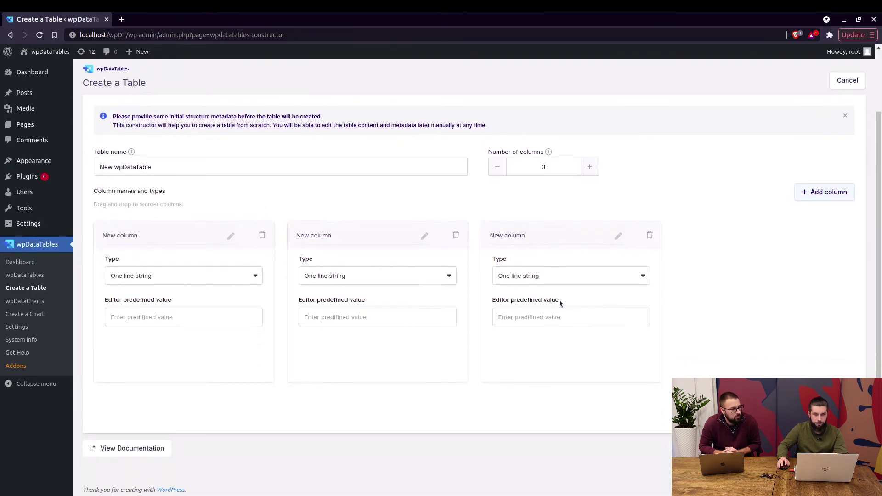
click(554, 278)
click(509, 158)
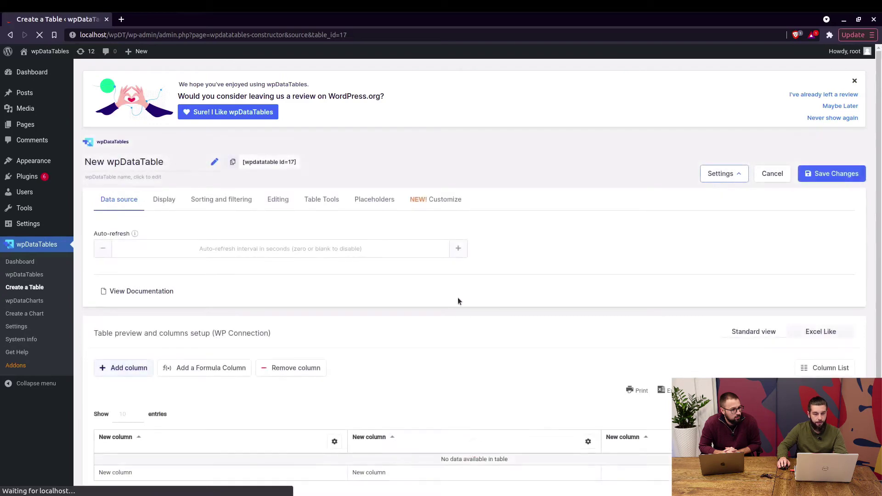
Step: Look through the editing, sorting, display and data source settings of table 17
scroll(455, 299, down, 2)
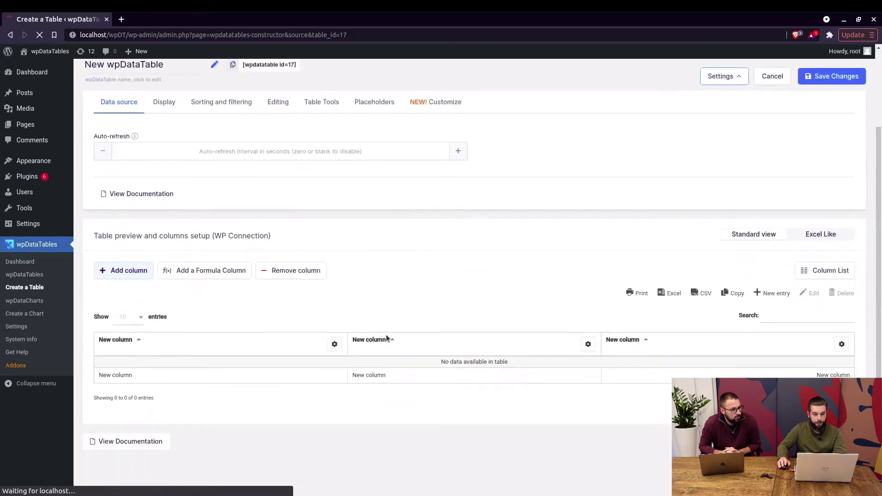
click(279, 103)
click(211, 104)
click(159, 103)
click(138, 103)
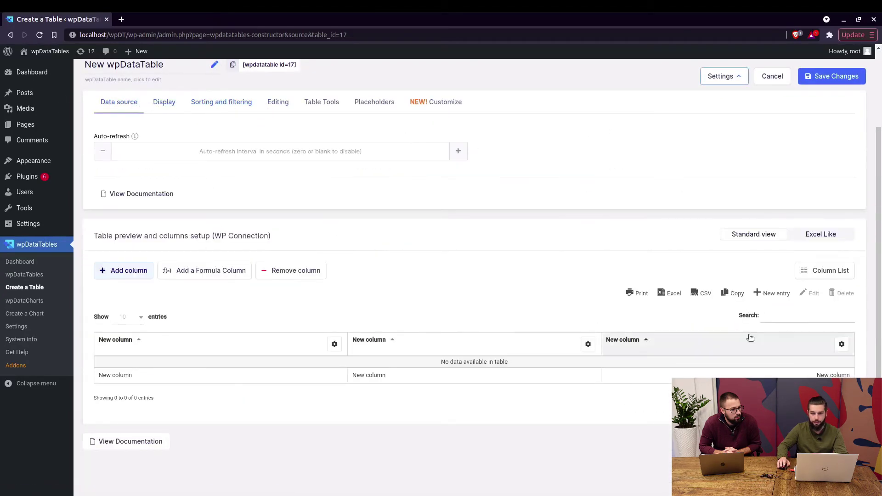
Step: Add a new entry with the value 1 to the manual table
click(772, 293)
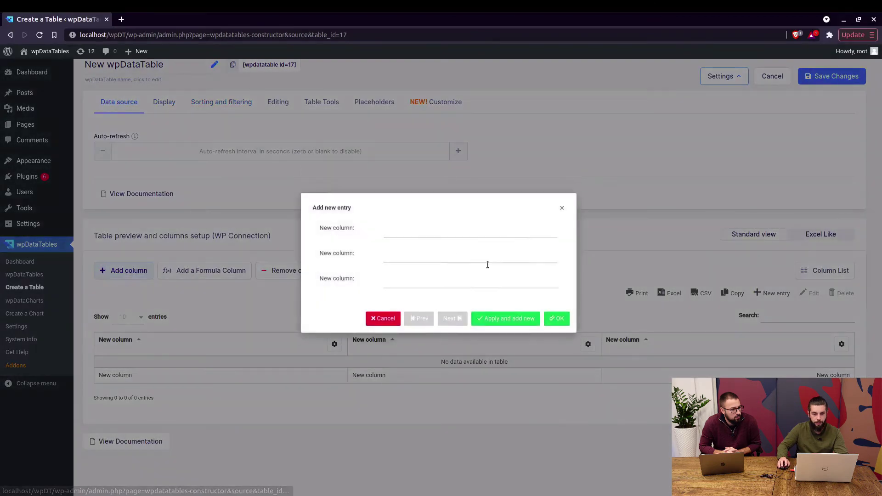
click(394, 239)
text(1)
click(554, 326)
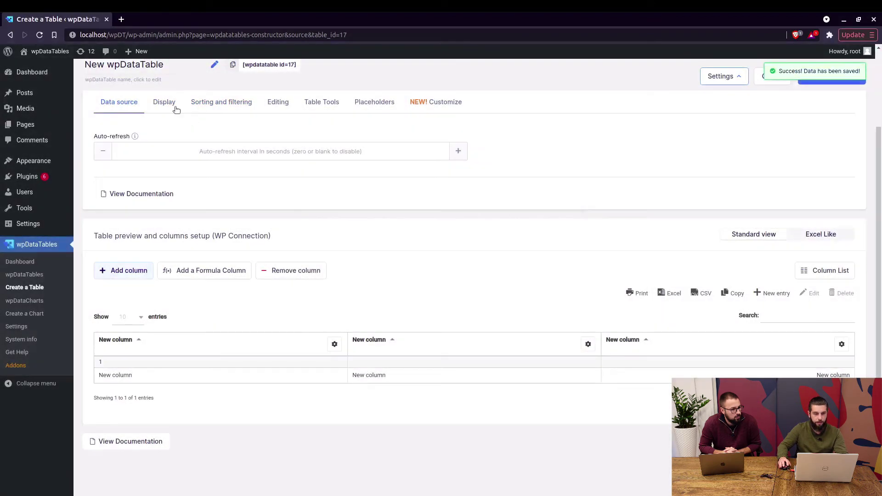
Step: Review the display, sorting, editing, Table Tools and styling settings, then start another table
click(175, 109)
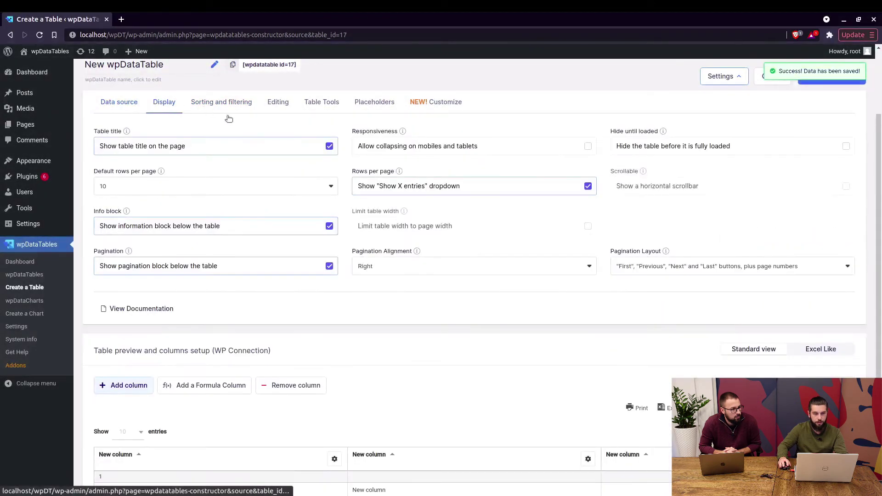
click(241, 106)
click(282, 103)
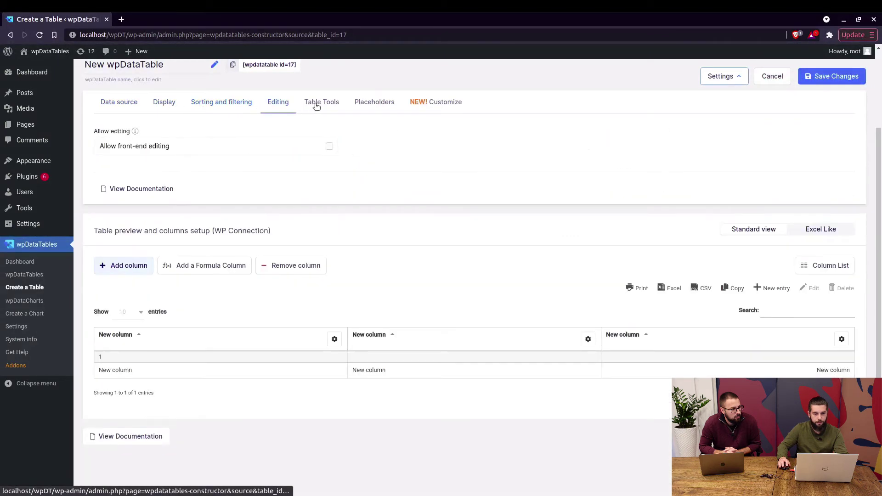
click(324, 103)
click(425, 104)
scroll(584, 340, down, 3)
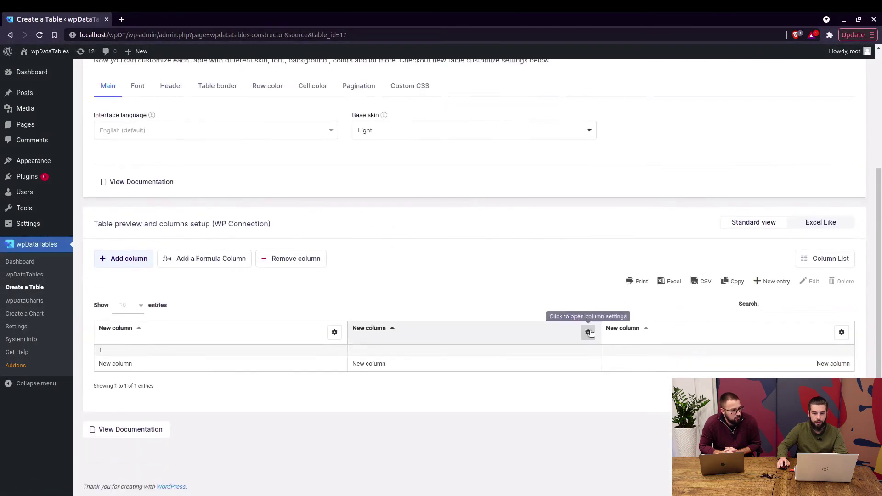
click(587, 332)
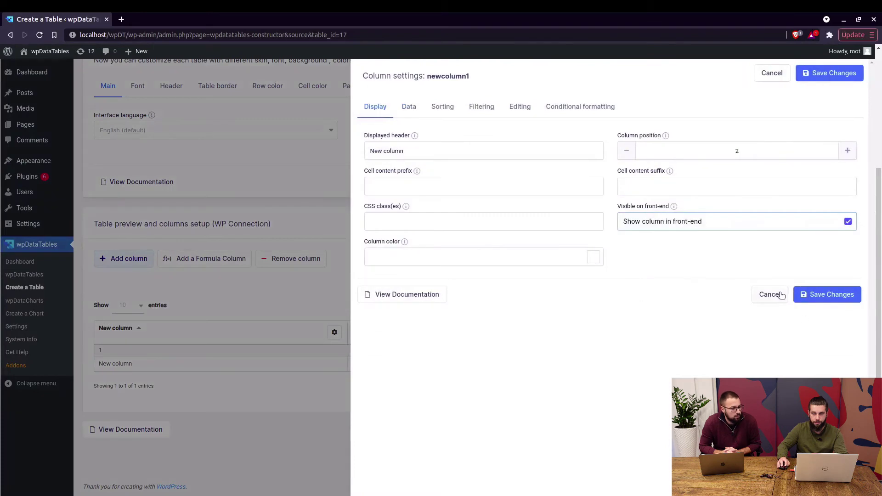
click(768, 294)
click(32, 290)
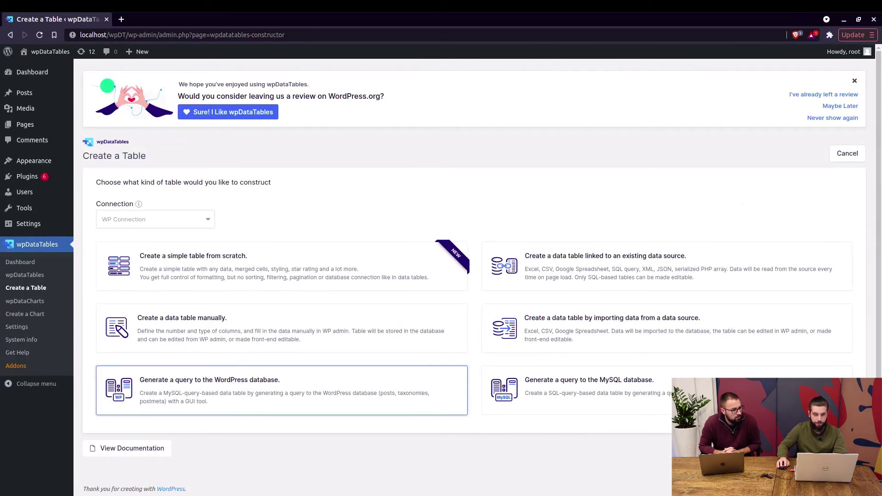
Step: Begin a WordPress-query table on posts with post_date, post_author and title_with_link_to_post
click(850, 448)
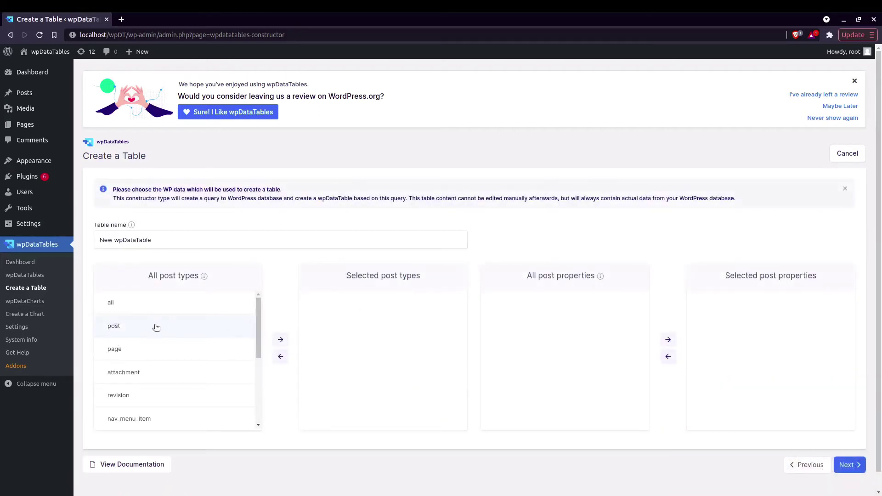
scroll(161, 340, down, 3)
scroll(171, 350, up, 3)
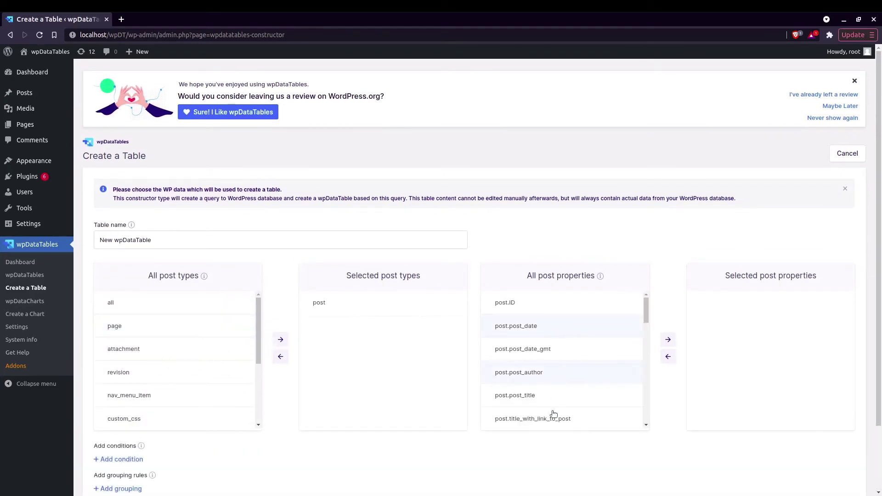
scroll(570, 348, down, 2)
click(668, 340)
Step: Add an empty query condition and grouping rule, then proceed to the query preview
scroll(666, 368, down, 1)
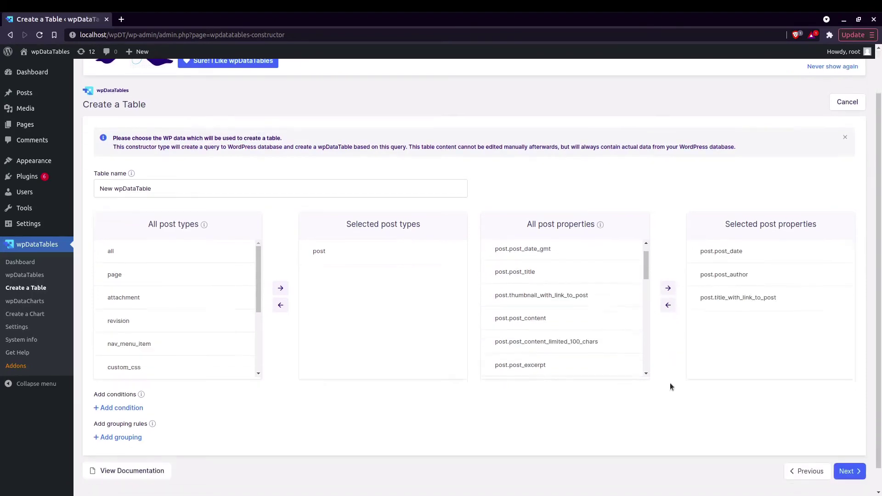
scroll(666, 384, down, 1)
click(140, 384)
scroll(193, 401, down, 1)
click(127, 413)
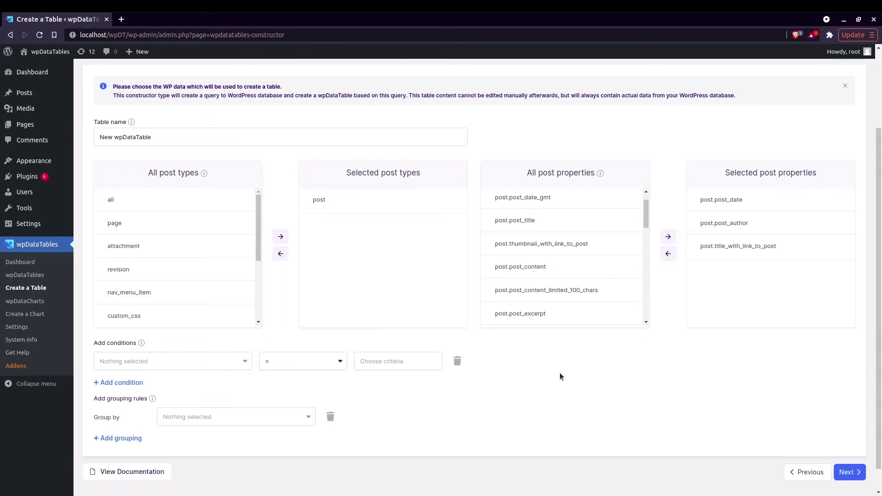
click(850, 473)
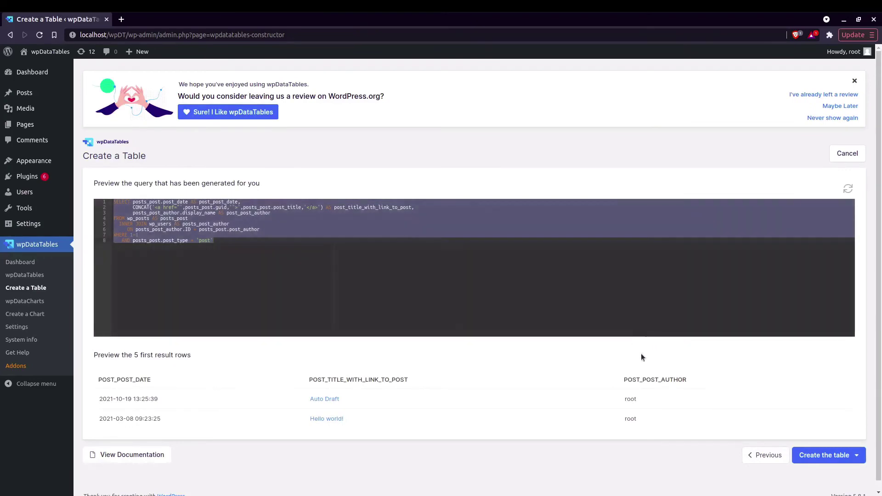
Step: Review the generated SQL query and create table 18 in the standard editor
scroll(732, 375, down, 1)
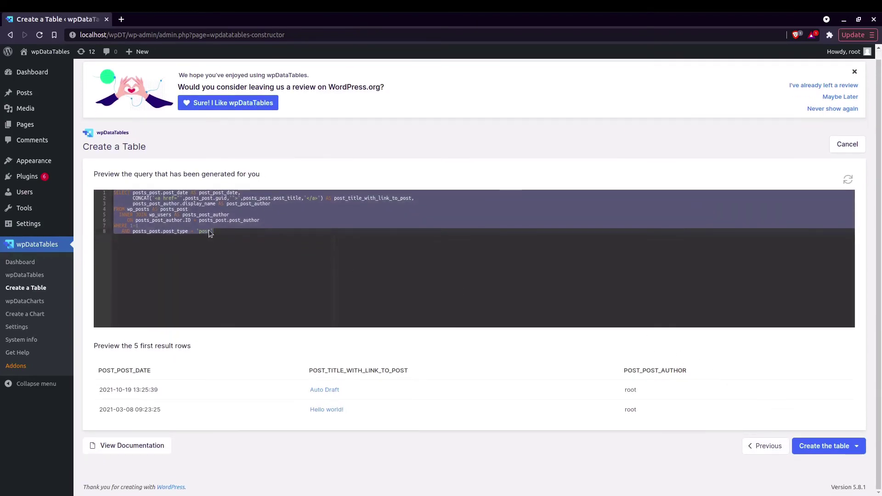
drag(209, 234, 111, 191)
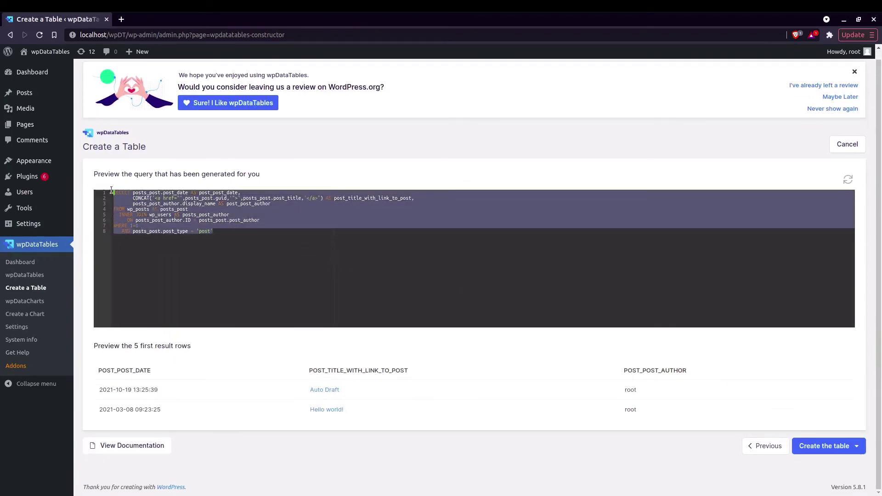
click(257, 233)
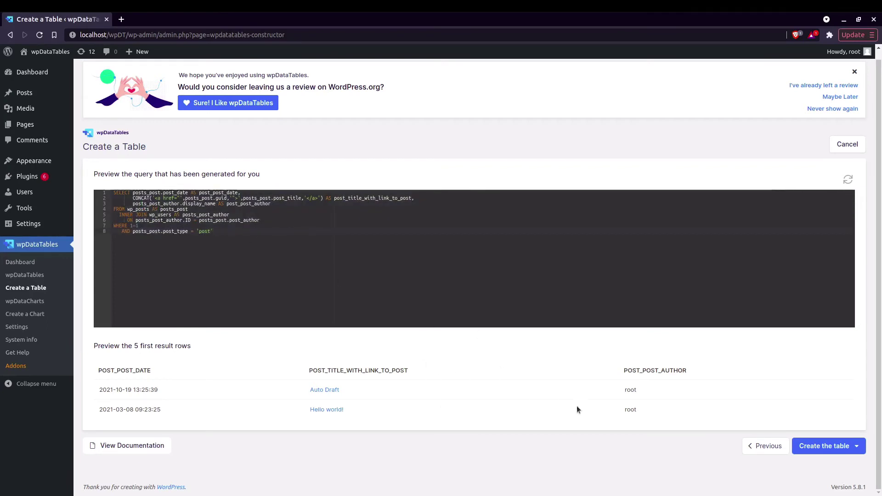
click(833, 449)
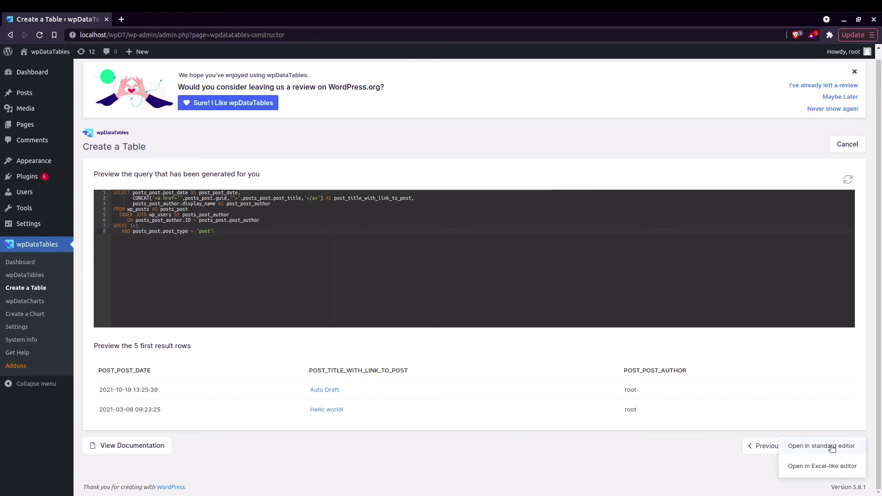
click(832, 447)
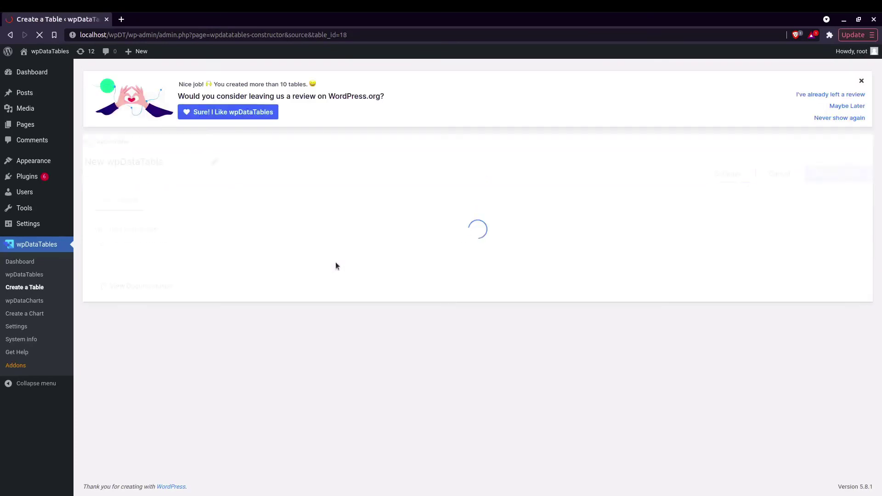
Step: Filter the preview by author with 'ro', then clear the filter to show all rows
scroll(322, 276, down, 4)
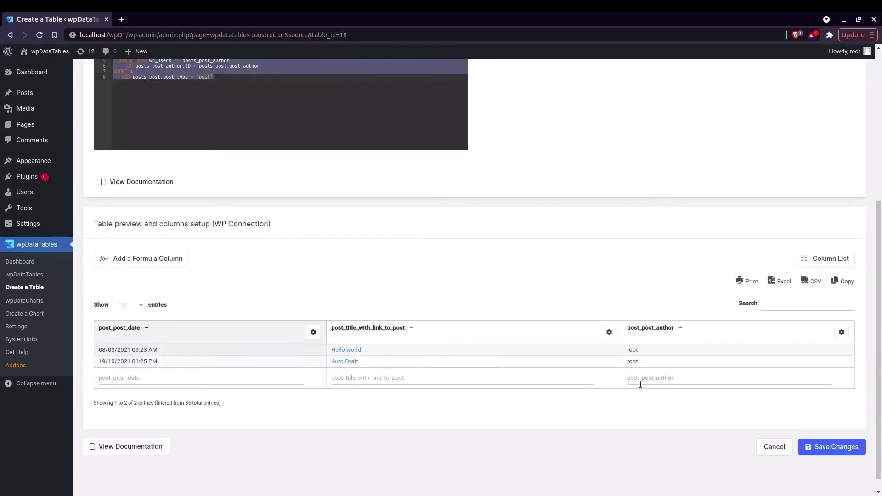
text(root)
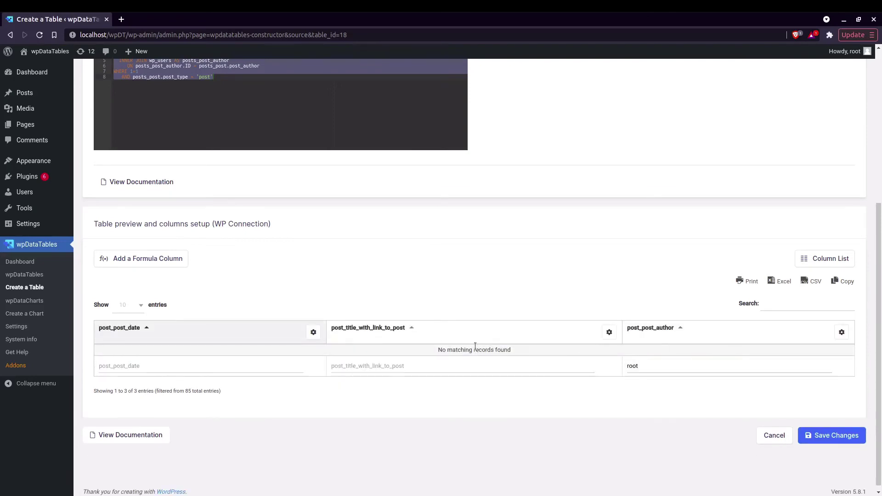
key(BackSpace)
scroll(628, 353, up, 2)
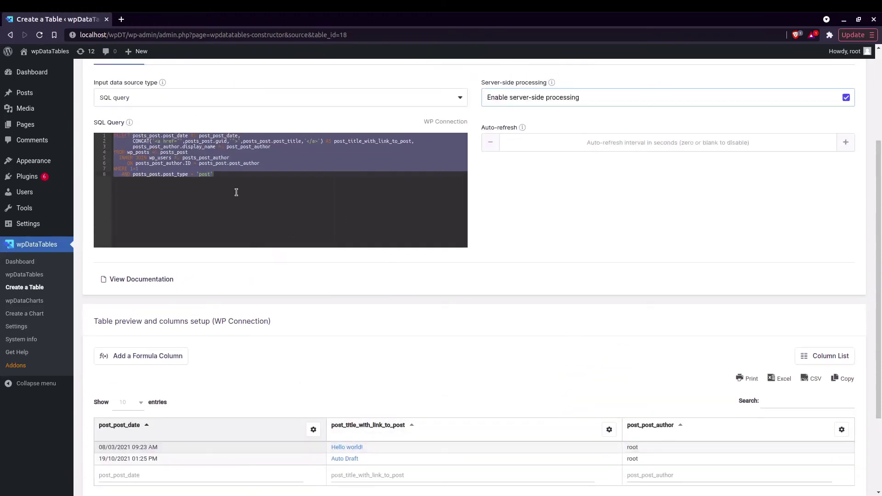
Step: Copy the whole SQL query and return to the Create a Table page
click(236, 192)
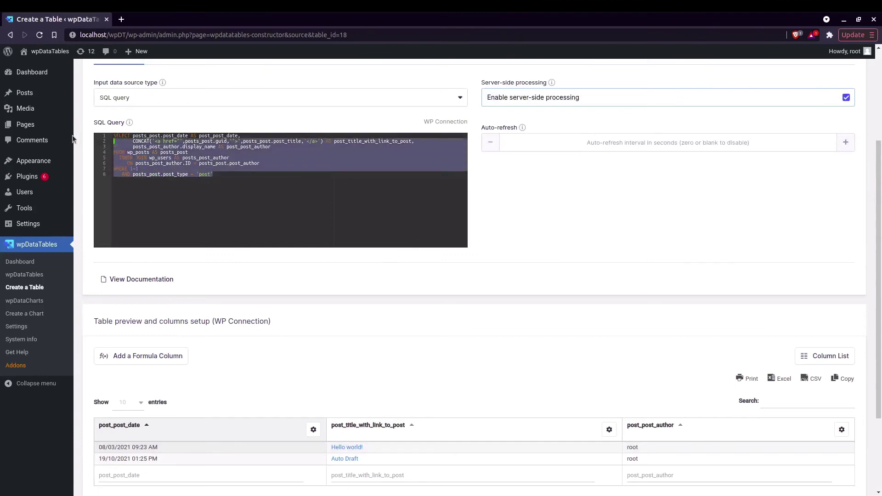
key(ctrl+a)
right_click(164, 152)
click(184, 169)
click(235, 190)
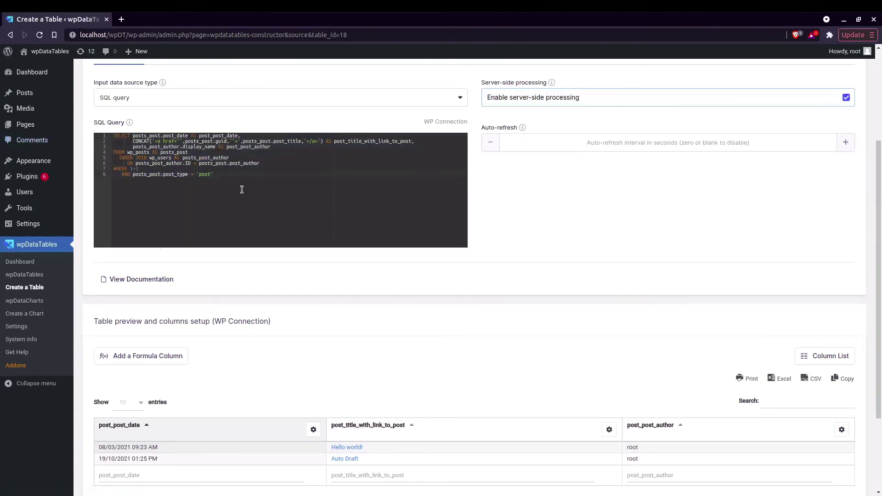
key(ctrl+a)
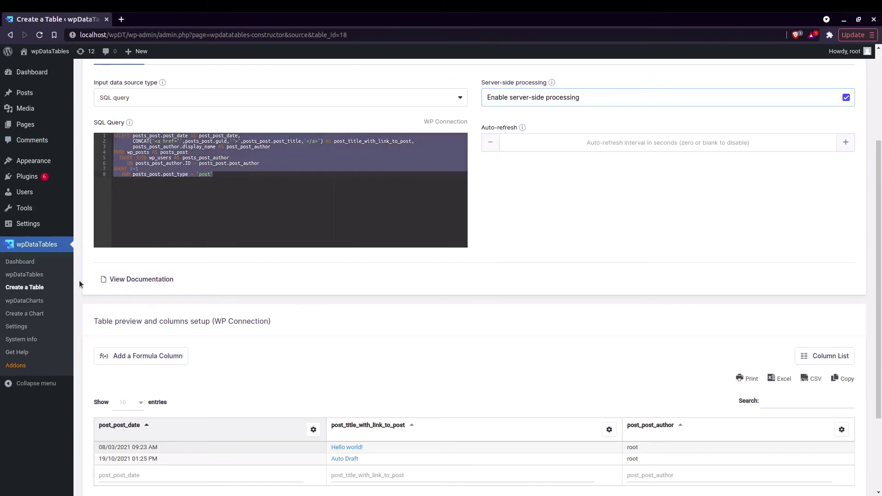
click(30, 287)
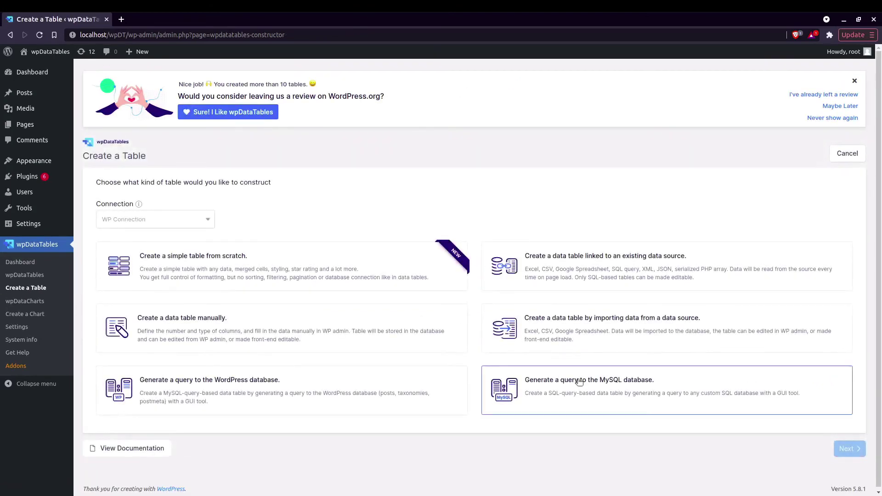
Step: Start a table generated from a MySQL query and go to the query constructor
click(621, 395)
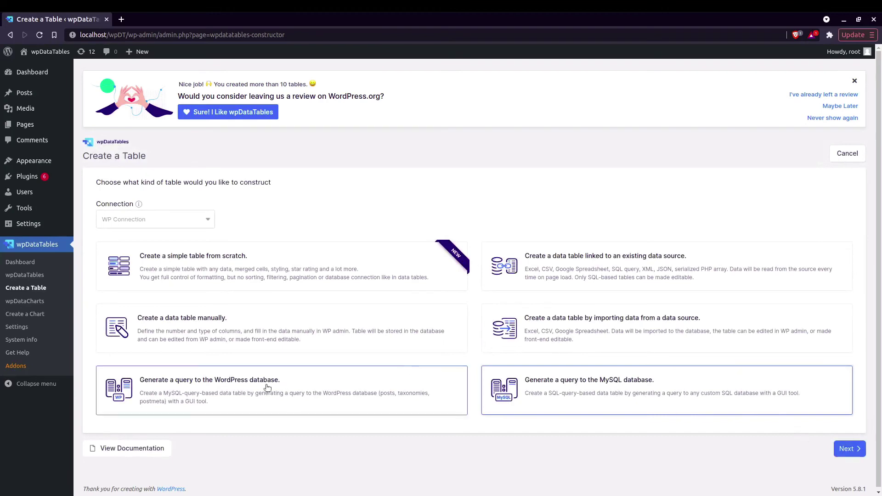
click(846, 448)
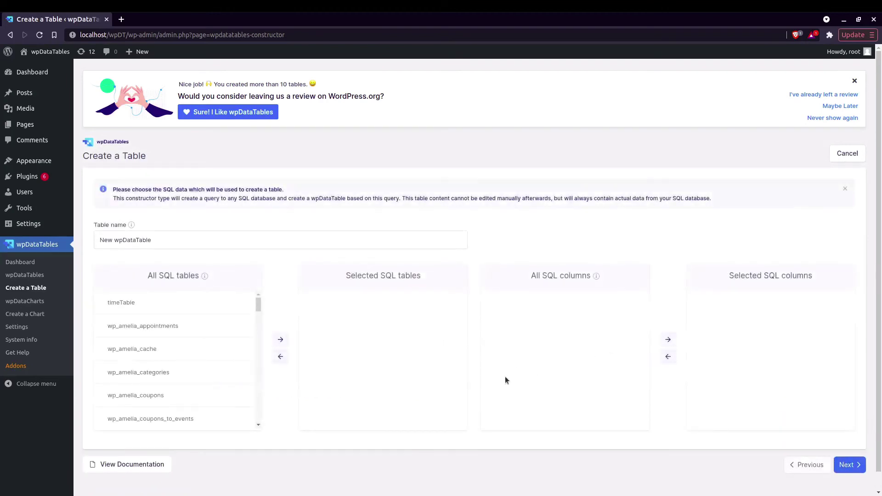
scroll(181, 316, down, 12)
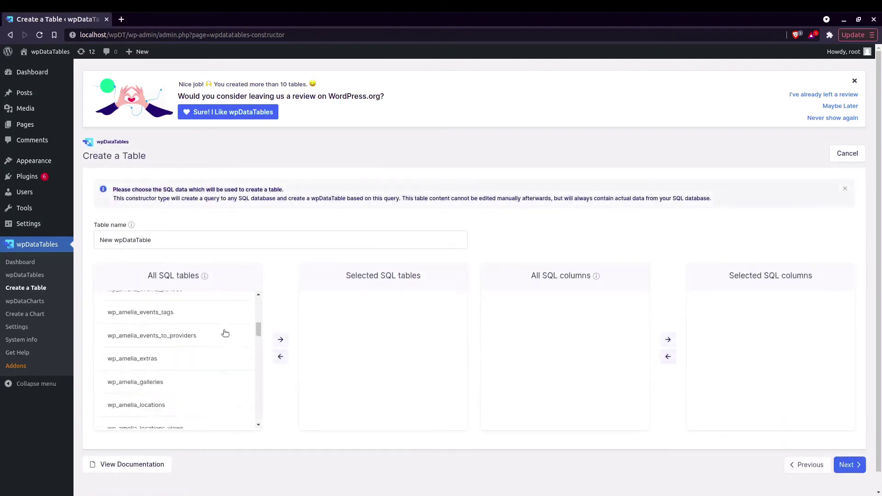
scroll(217, 338, down, 12)
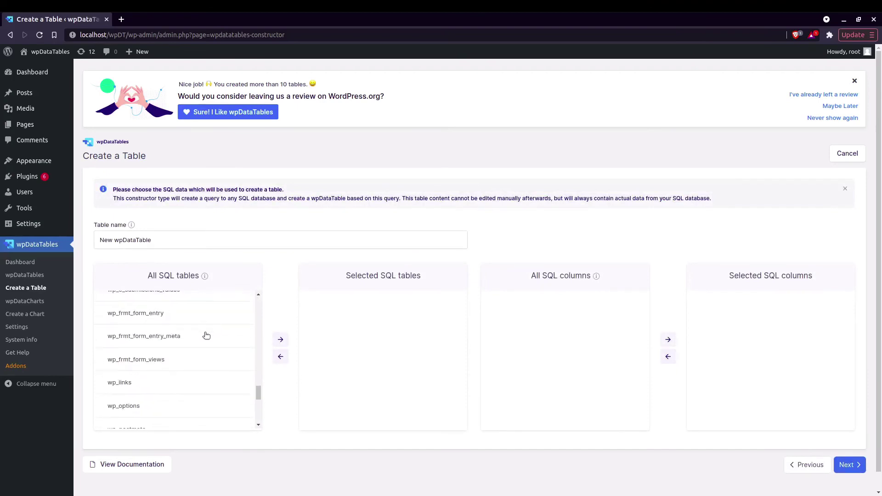
scroll(206, 334, down, 10)
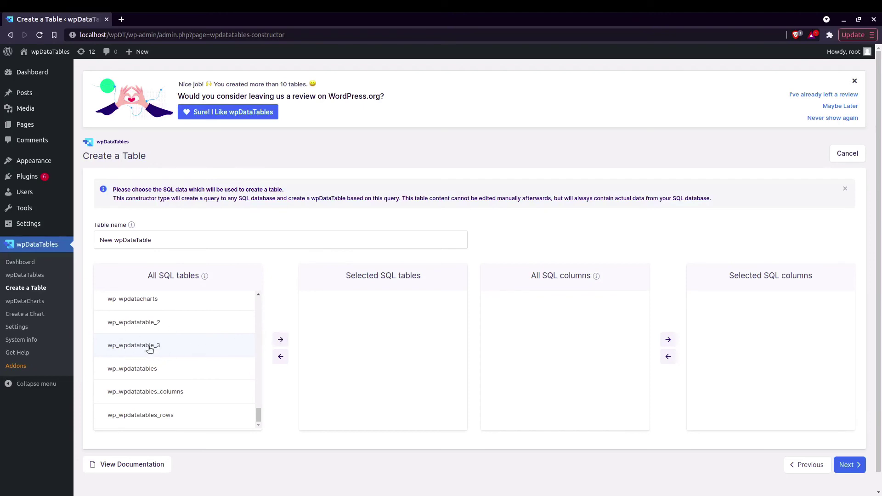
Step: Replace wp_wpdatatable_3 with wp_wpdatatable_2 and select its wdt_ID, continent, country and population columns
click(281, 340)
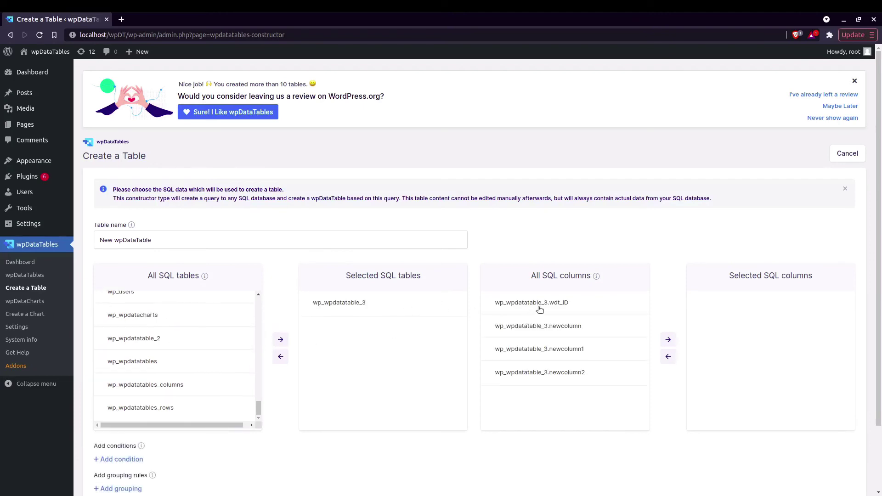
drag(540, 307, 538, 357)
click(363, 299)
click(281, 356)
click(165, 328)
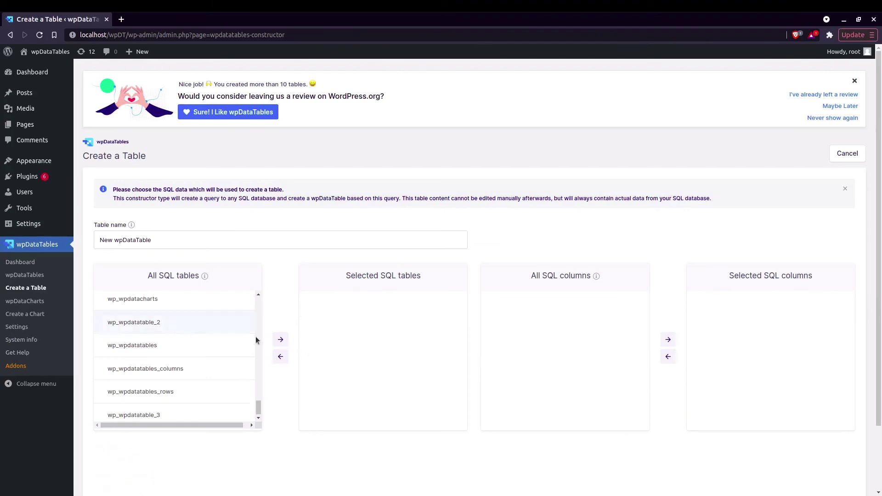
click(280, 339)
drag(581, 309, 603, 371)
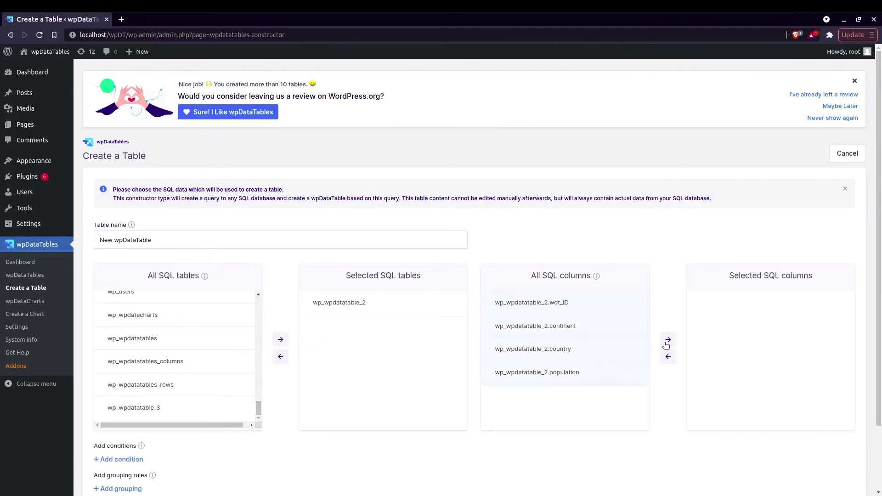
click(668, 340)
scroll(777, 345, down, 2)
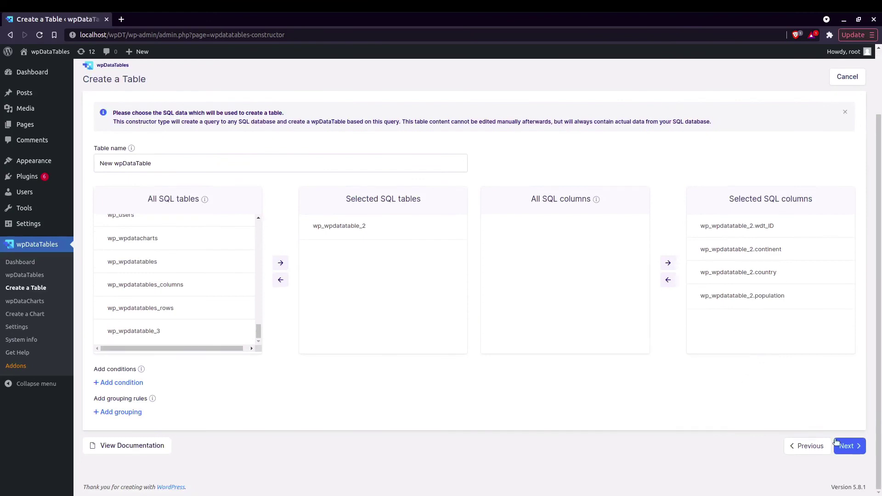
Step: Preview the generated query, then create table 19 in the standard editor and review its 19 rows
click(844, 446)
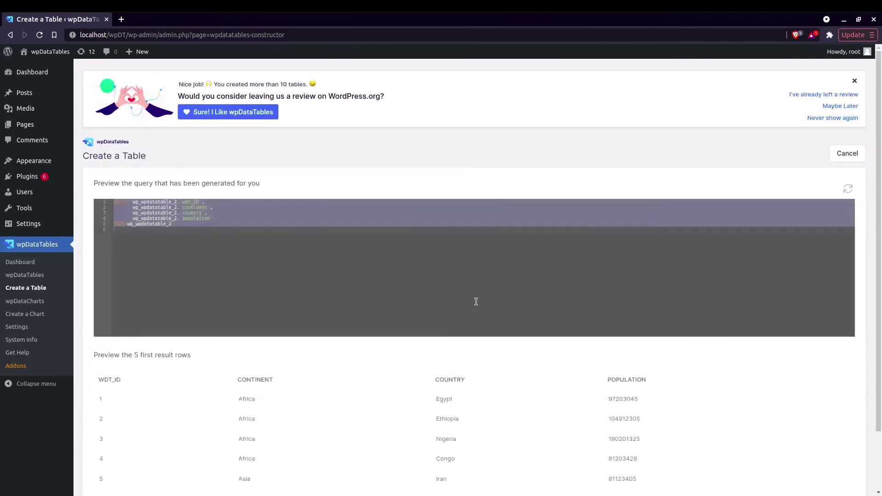
scroll(415, 381, down, 2)
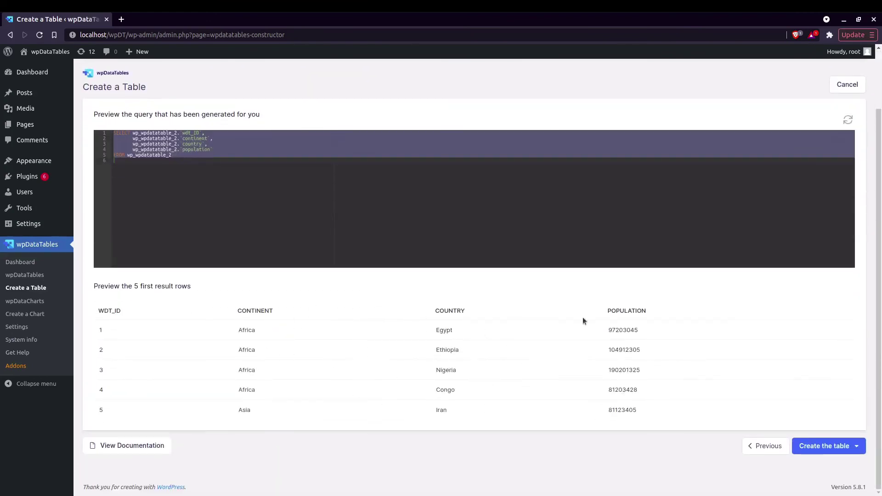
click(854, 450)
click(823, 446)
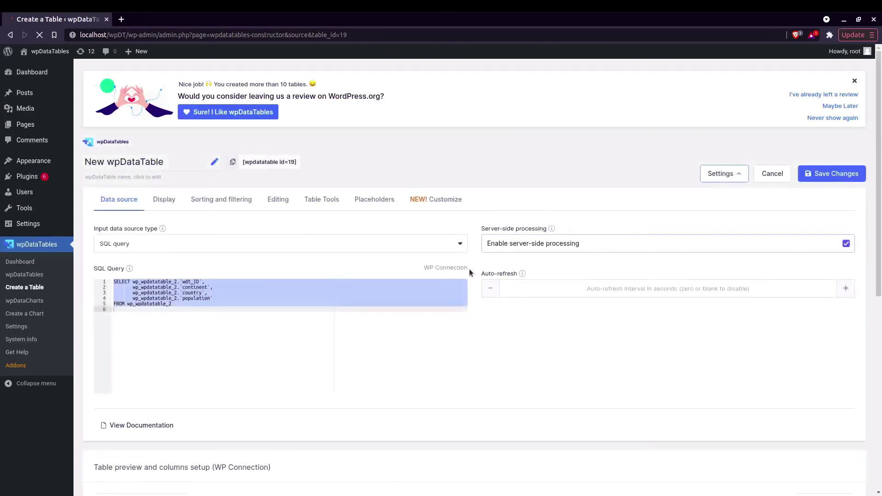
scroll(505, 272, down, 4)
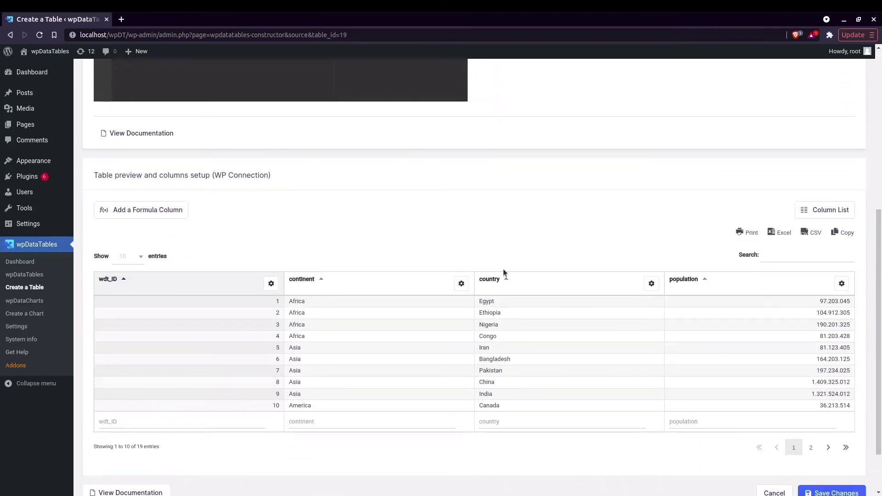
scroll(503, 273, up, 2)
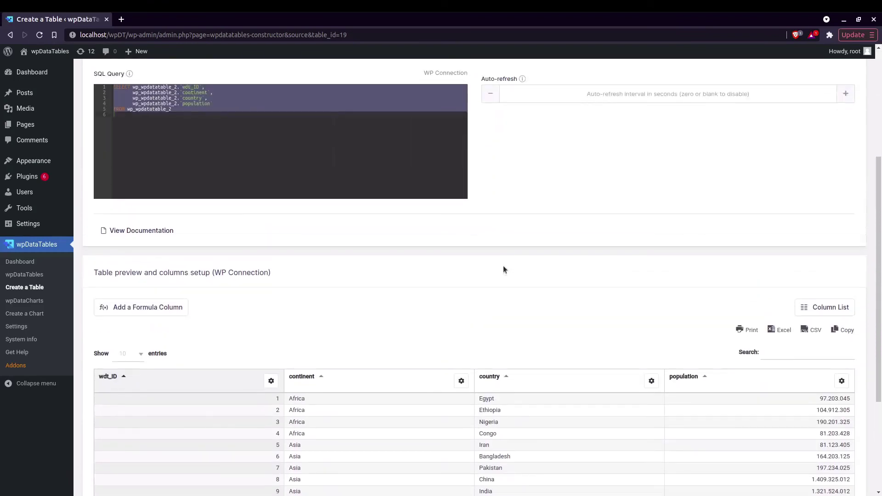
scroll(503, 267, up, 3)
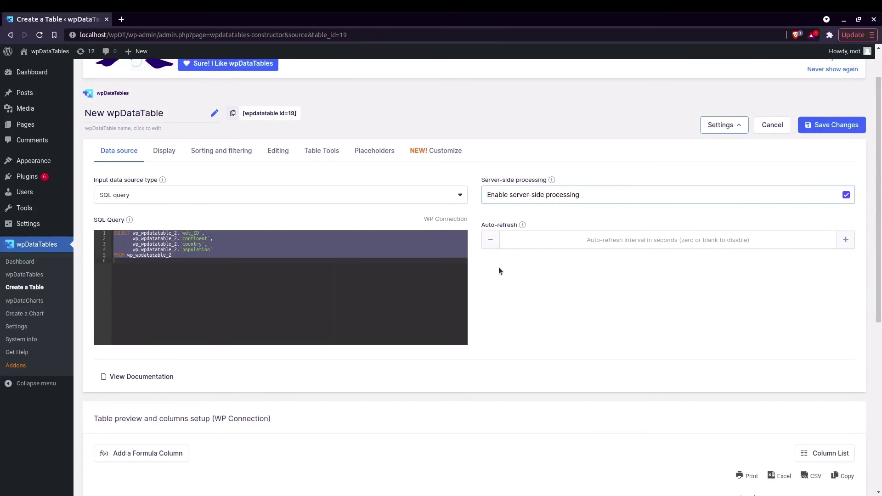